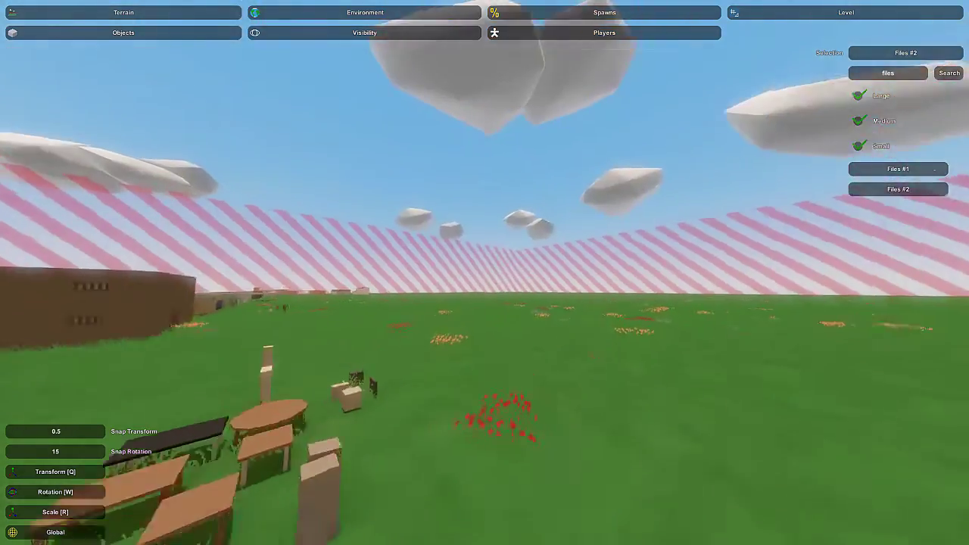
key(s)
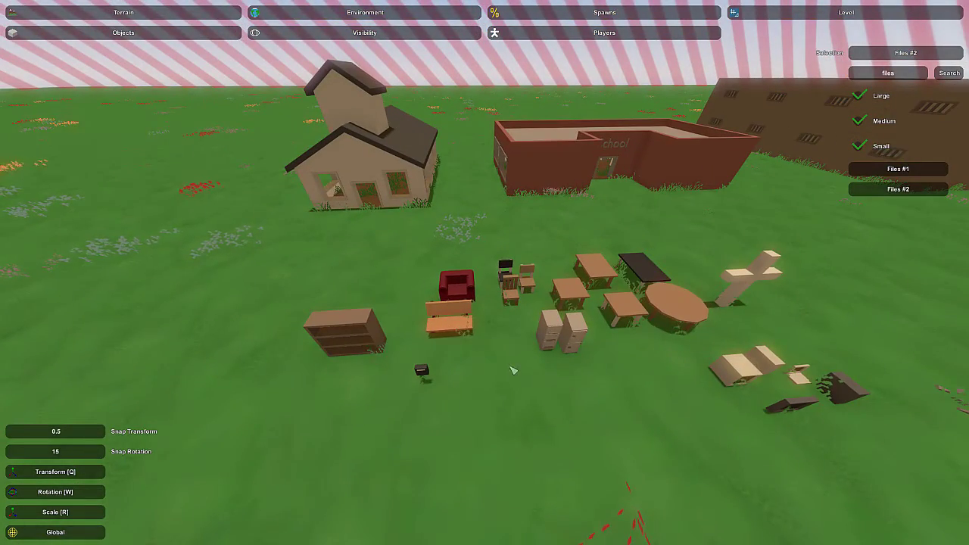
click(454, 325)
mouse_move(510, 366)
right_down()
mouse_move(533, 377)
mouse_move(514, 380)
right_up()
key(a)
click(437, 193)
key(e)
key(w)
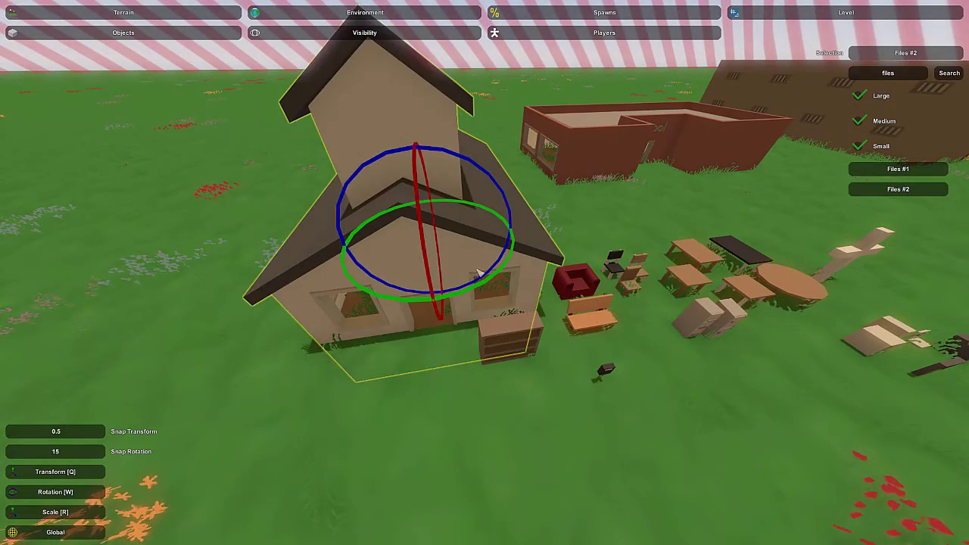
key(ctrl+z)
Select the Bench Wood #1 object among the loose furniture and place it inside the church
click(586, 324)
click(586, 325)
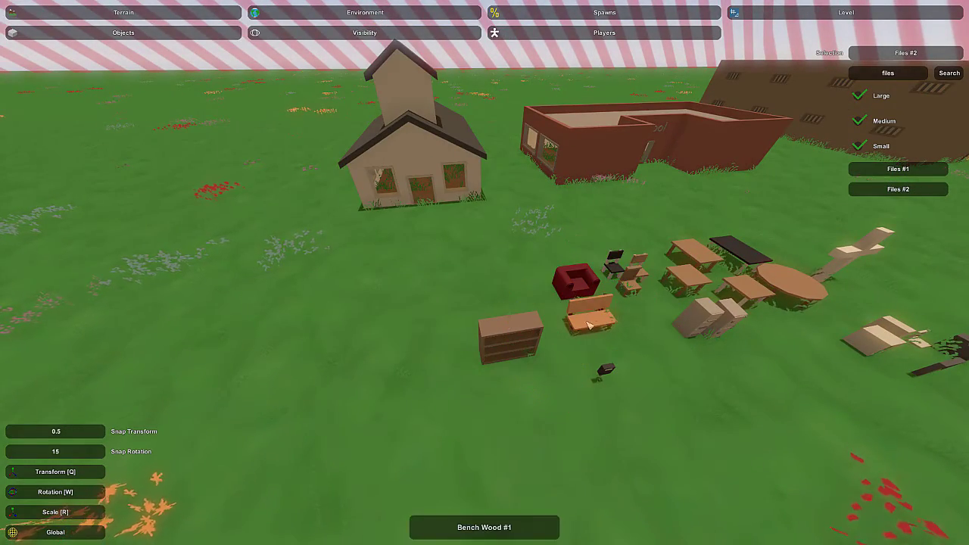
click(593, 325)
key(w)
right_drag(593, 326, 628, 291)
key(a)
key(w)
mouse_move(484, 273)
right_down()
mouse_move(560, 276)
mouse_move(486, 277)
right_up()
key(e)
Rotate the bench inside the church so that its backrest faces the door wall
right_drag(394, 316, 334, 318)
key(d)
mouse_move(484, 272)
right_down()
mouse_move(409, 280)
mouse_move(478, 279)
right_up()
key(s)
drag(442, 297, 348, 331)
key(q)
Position the bench against the door wall, beside the doorway and beneath the window
right_drag(421, 281, 345, 280)
key(d)
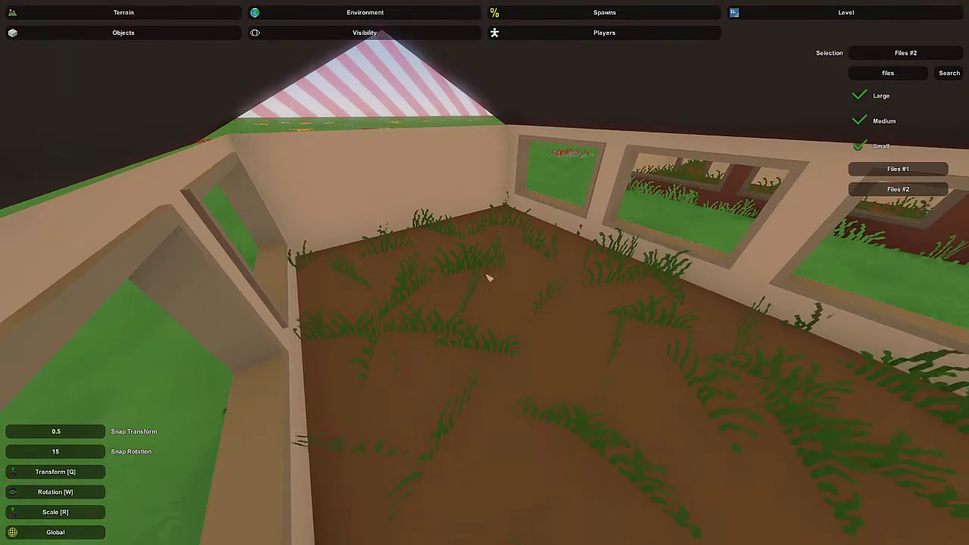
right_drag(485, 273, 697, 261)
key(w)
key(a)
click(402, 277)
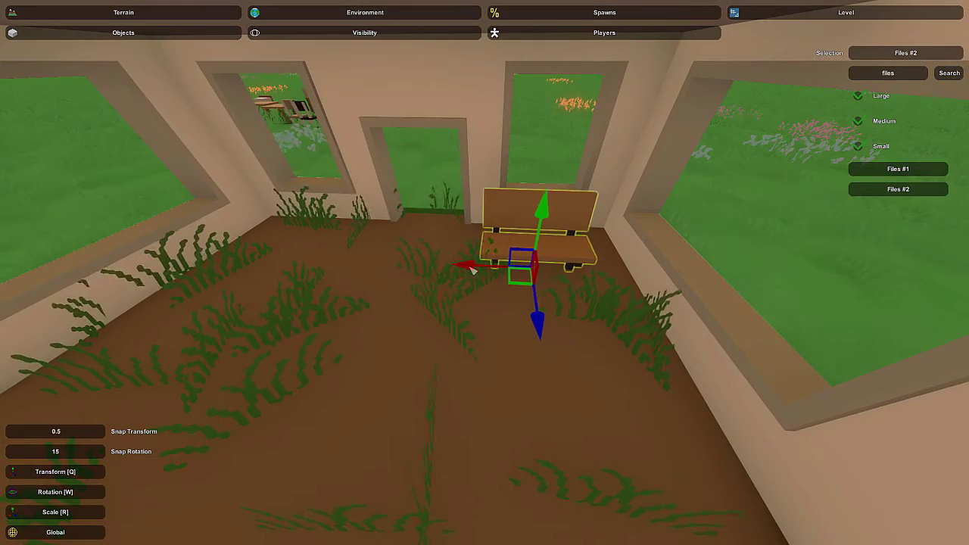
right_drag(485, 272, 478, 282)
click(503, 246)
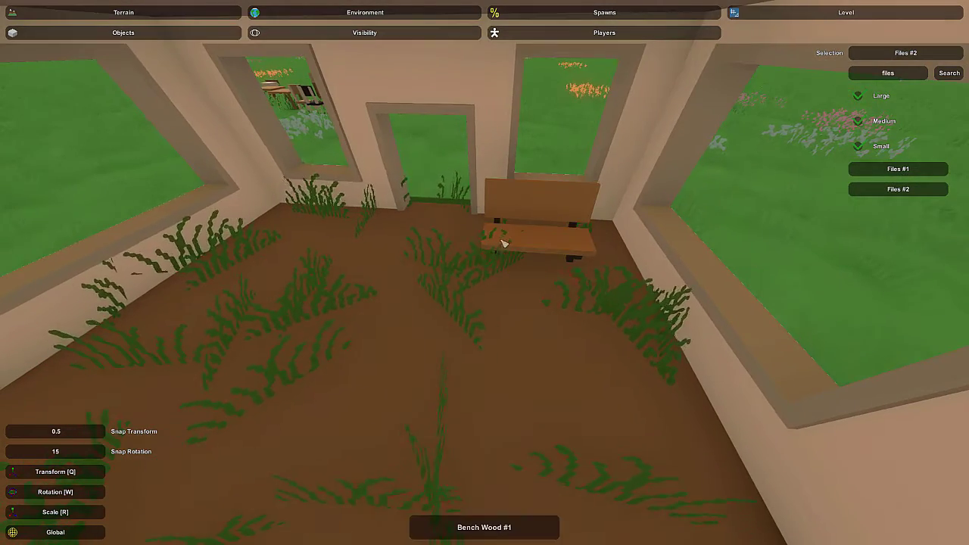
right_drag(504, 242, 467, 267)
click(460, 269)
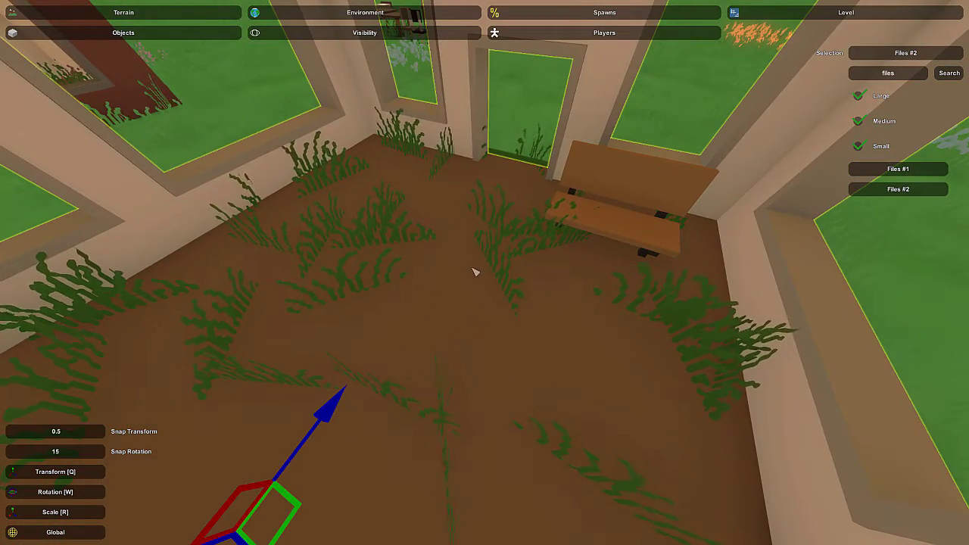
Duplicate the bench along the door wall and delete the middle copy, leaving one bench on each side of the doorway
click(579, 228)
key(ctrl+n)
right_drag(581, 225, 424, 235)
right_drag(484, 272, 379, 325)
key(w)
key(s)
drag(376, 239, 574, 291)
right_drag(573, 291, 757, 296)
key(a)
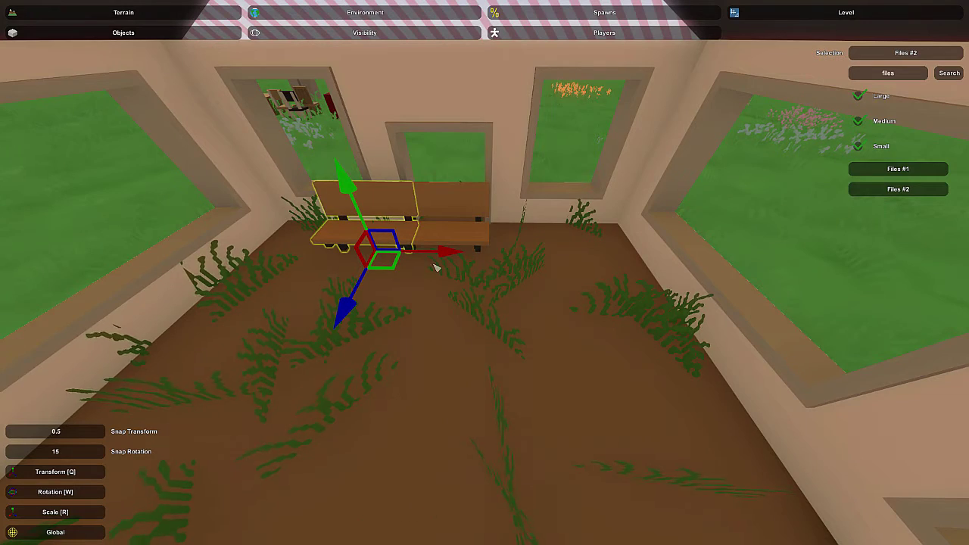
drag(498, 263, 589, 268)
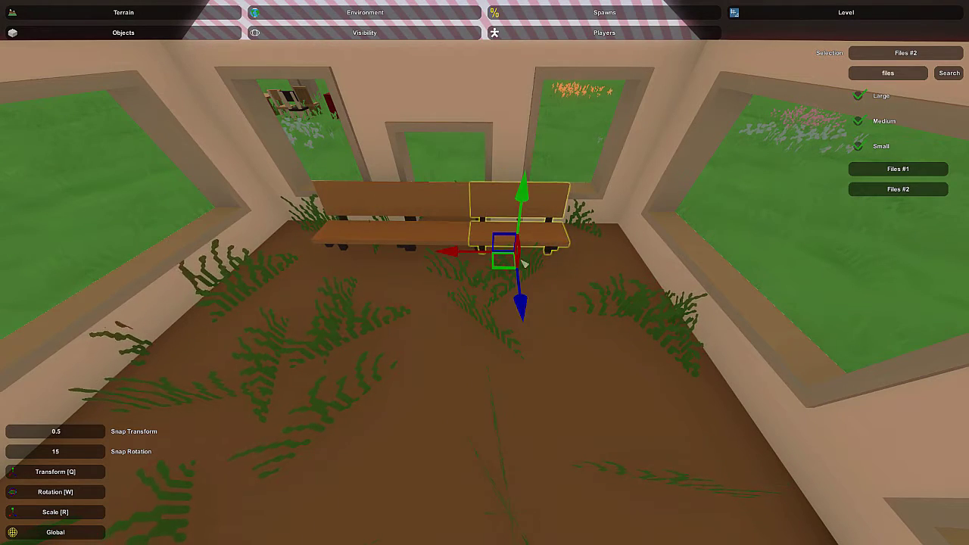
key(Delete)
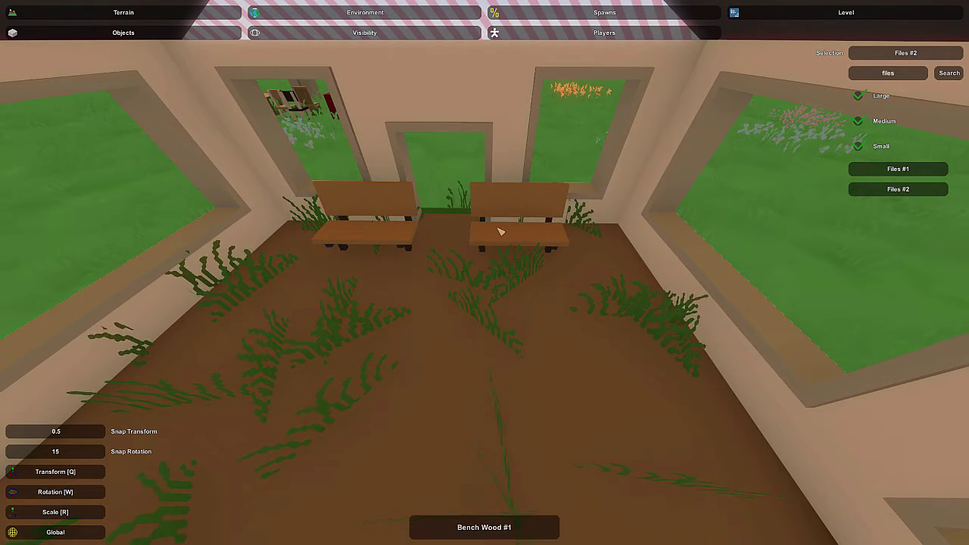
Shift the two benches sideways to leave an even aisle in line with the church doorway
click(521, 245)
key(a)
right_drag(477, 270, 495, 283)
drag(501, 272, 523, 268)
click(436, 258)
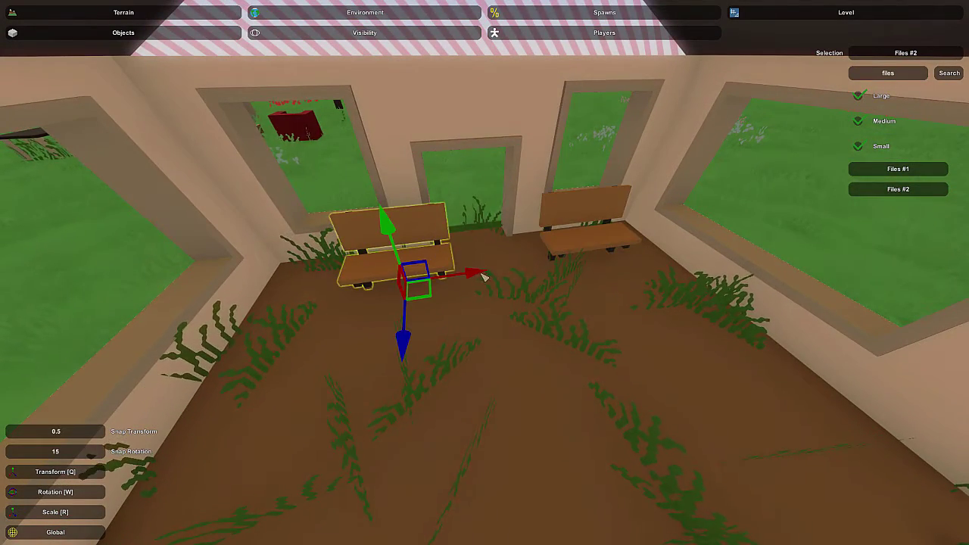
drag(464, 278, 434, 285)
Select both benches together and adjust their distance from the door wall
shift+click(580, 238)
right_drag(580, 238, 311, 195)
key(d)
key(d)
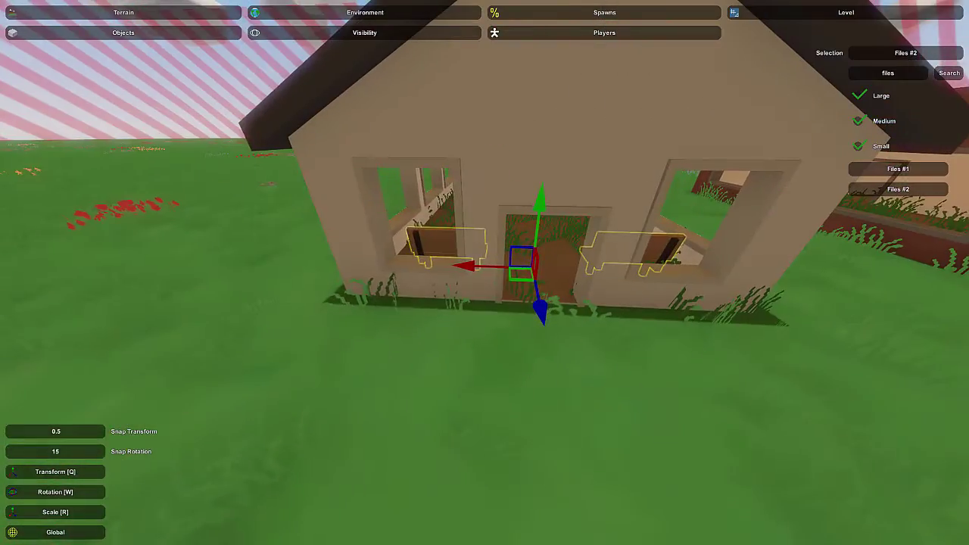
key(a)
right_drag(495, 253, 657, 288)
key(w)
right_drag(485, 273, 487, 271)
mouse_move(396, 235)
mouse_down()
mouse_move(429, 235)
mouse_move(408, 242)
mouse_up()
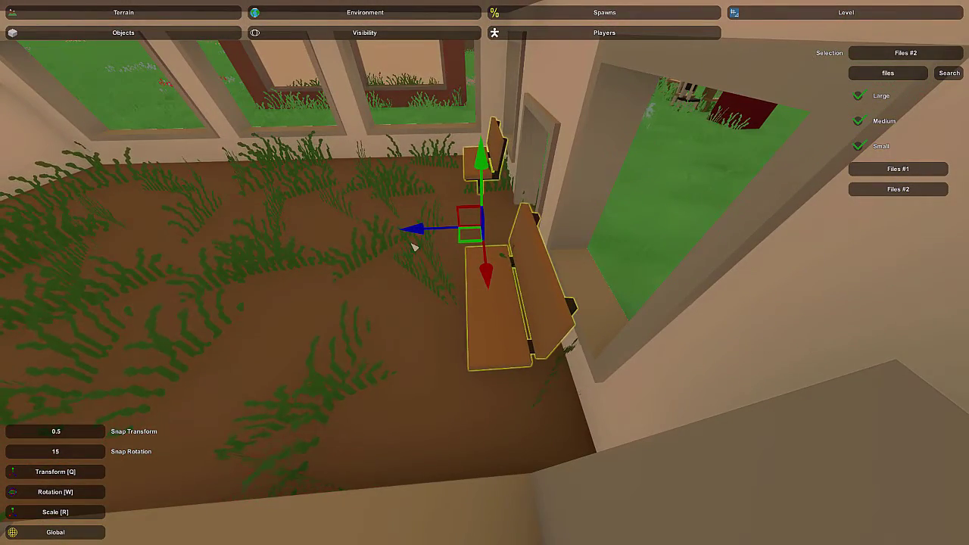
right_drag(405, 248, 369, 255)
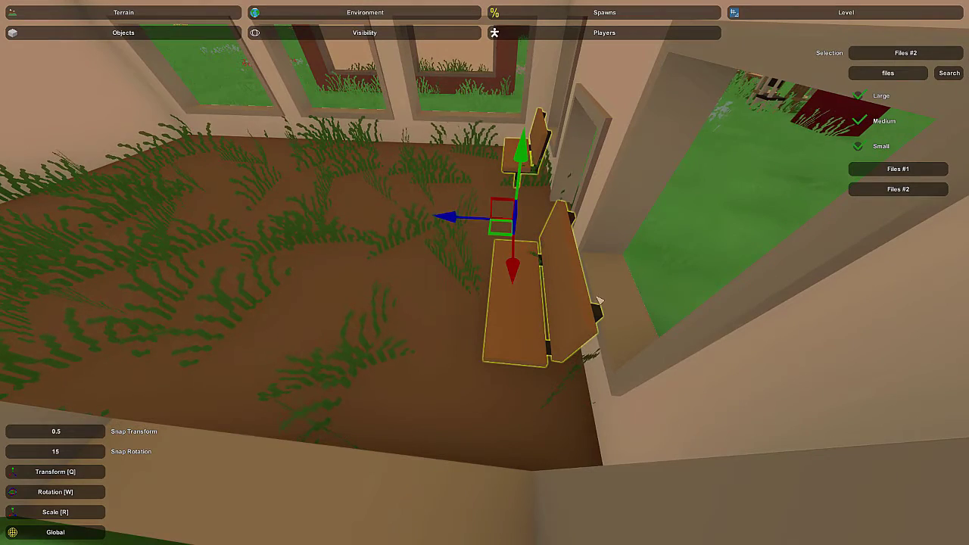
drag(454, 222, 417, 223)
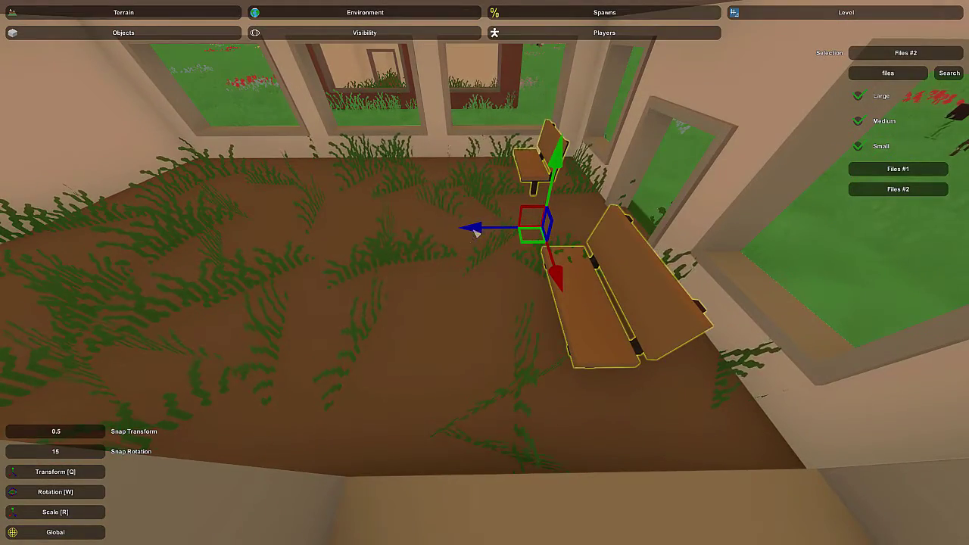
Duplicate the pair of benches four times toward the far end of the church, forming rows along the aisle
drag(475, 232, 402, 247)
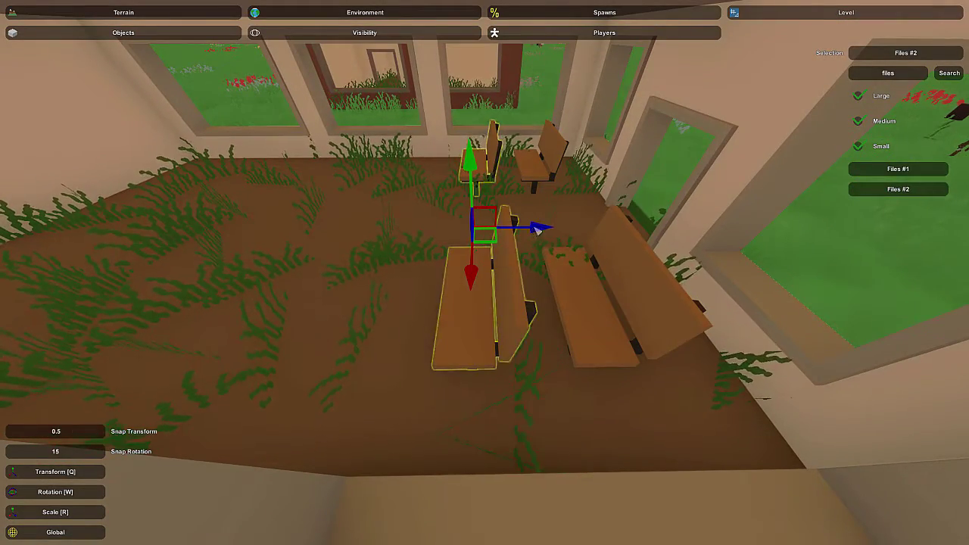
drag(535, 229, 465, 241)
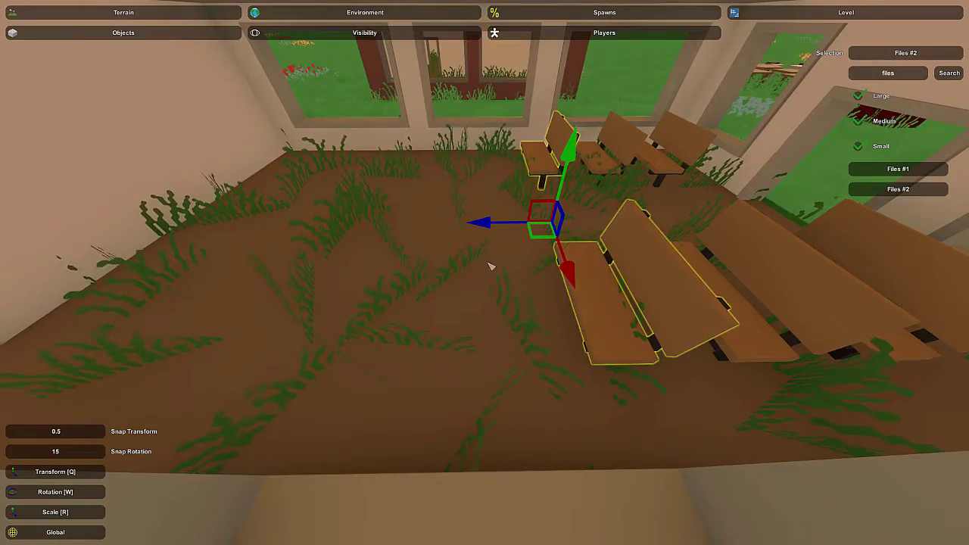
drag(493, 268, 406, 259)
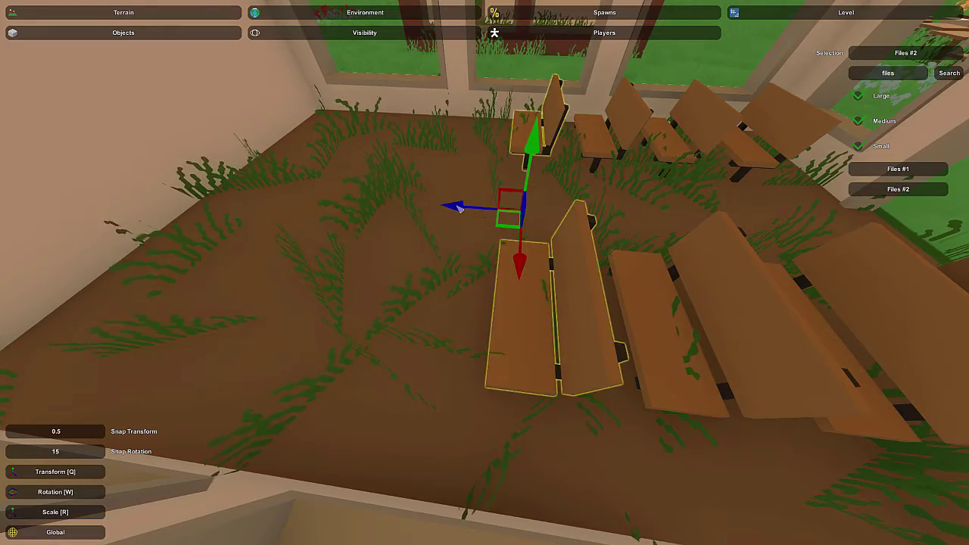
drag(459, 208, 389, 242)
Move the front pair of benches slightly farther forward to even out the row spacing, and deselect it
right_drag(389, 242, 401, 243)
key(d)
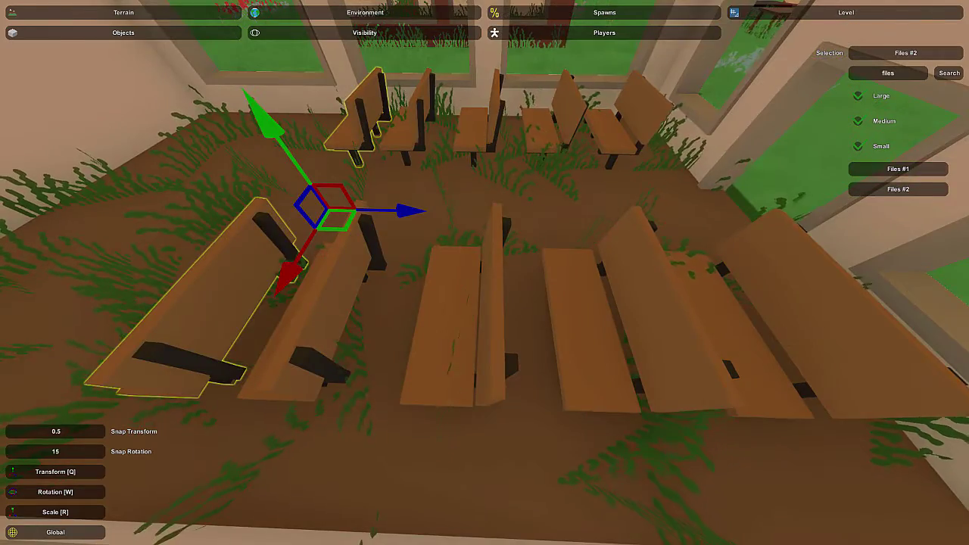
key(a)
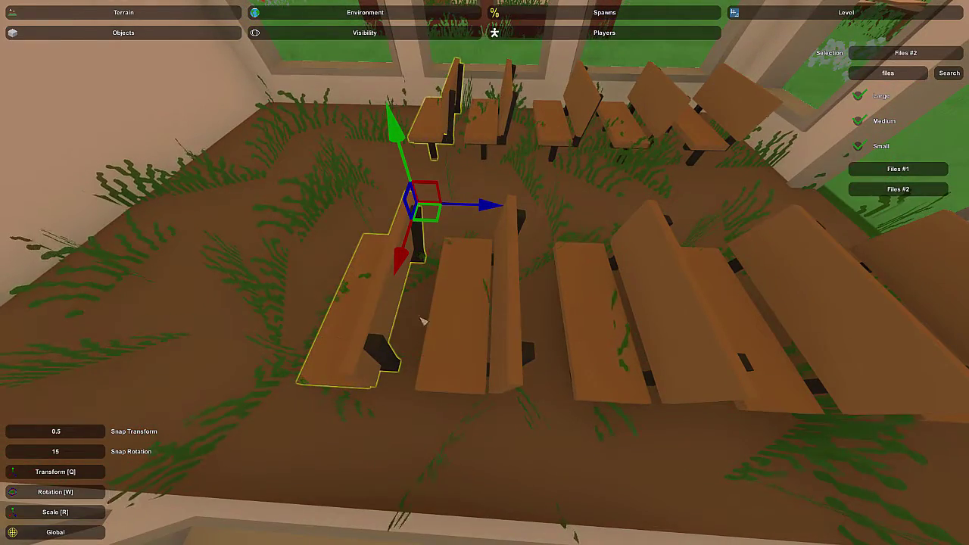
drag(485, 216, 471, 225)
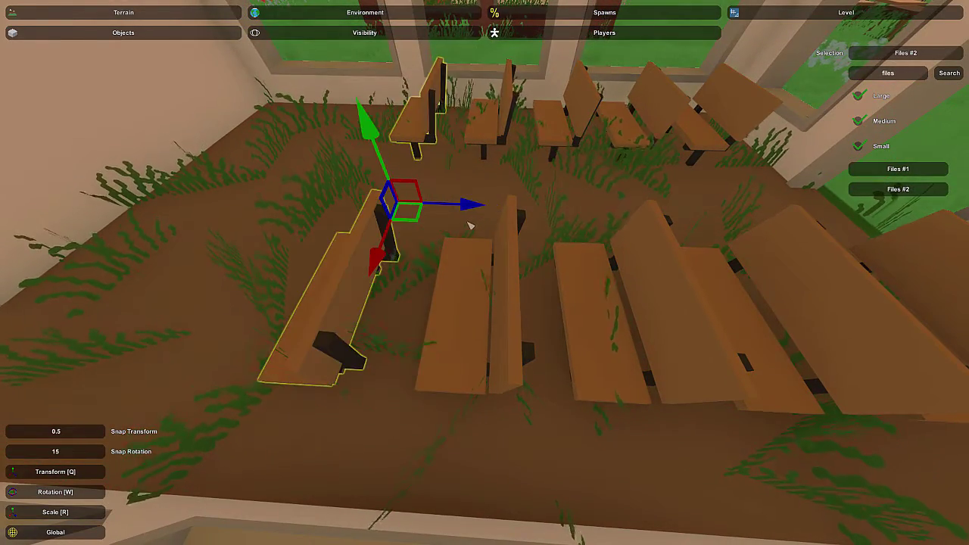
click(389, 278)
Select the rectangular Table Wood #1 among the outdoor furniture and place it inside the church
right_drag(389, 278, 61, 227)
key(d)
right_drag(484, 273, 681, 284)
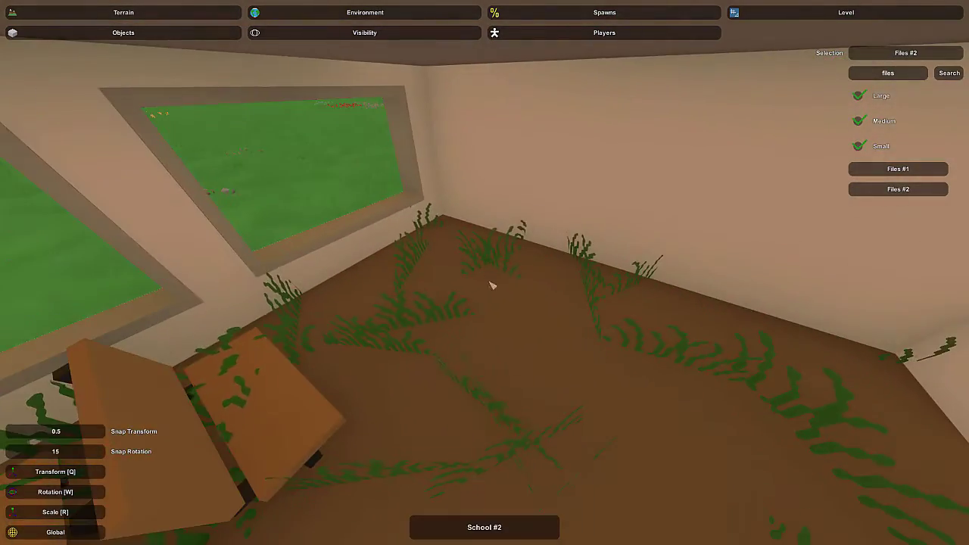
key(w)
right_drag(546, 336, 227, 363)
right_drag(484, 272, 486, 273)
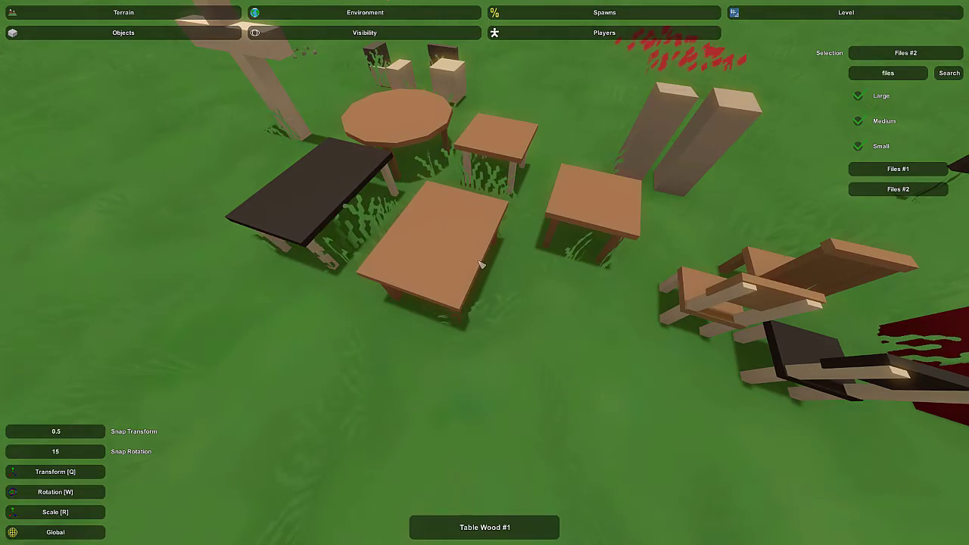
click(458, 269)
right_drag(546, 328, 674, 333)
key(w)
key(e)
Position the table in the aisle line, its long side parallel to the benches, between the end wall and the front row
right_drag(485, 273, 302, 284)
key(d)
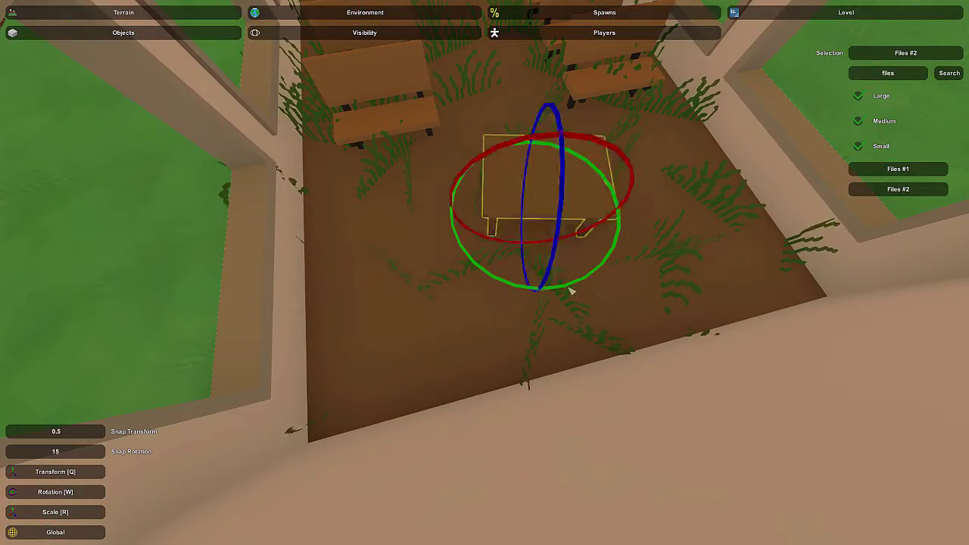
right_drag(573, 295, 454, 190)
key(d)
key(q)
right_drag(502, 275, 387, 291)
key(d)
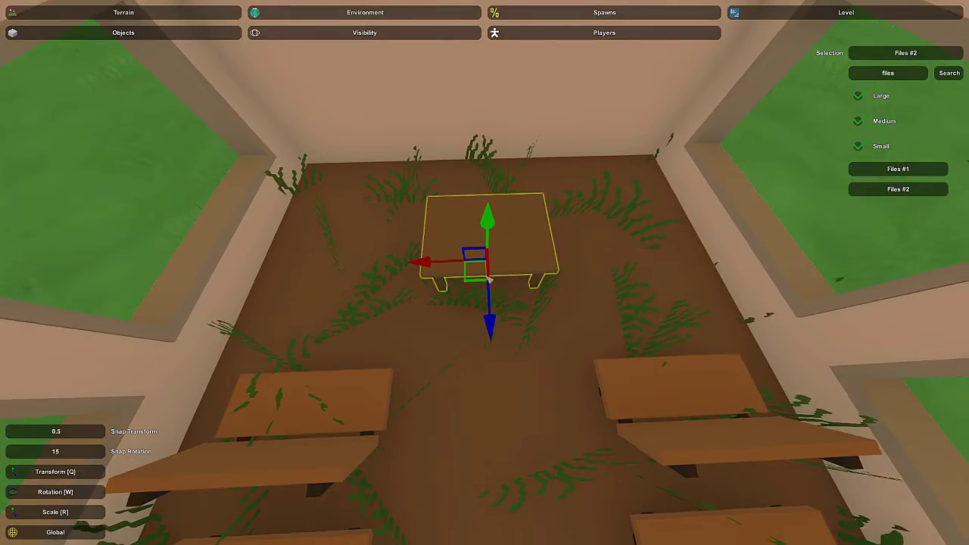
drag(490, 326, 494, 500)
right_drag(494, 499, 757, 484)
key(a)
right_drag(485, 273, 488, 272)
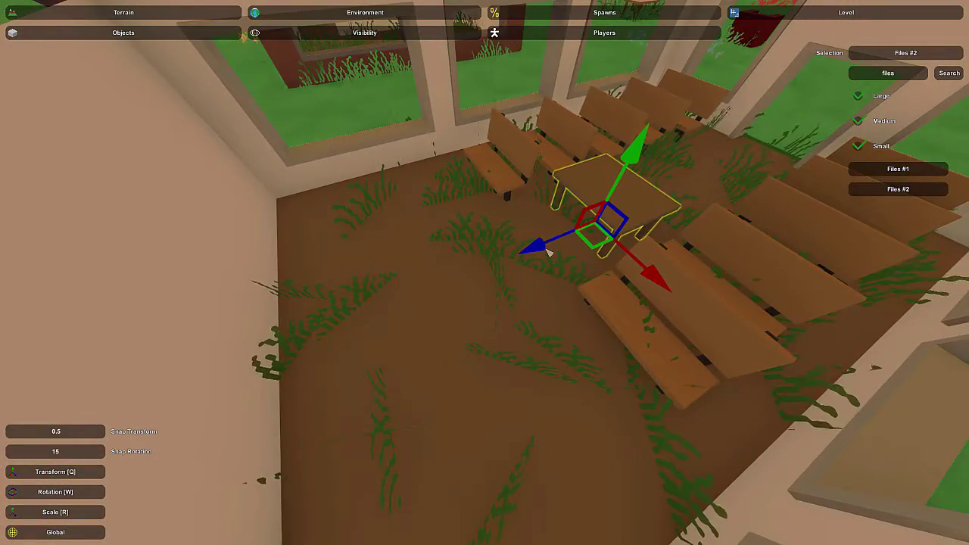
drag(455, 286, 420, 304)
Try the scale tool on the table, and finish with the table deselected in front of the benches
key(a)
right_drag(419, 304, 489, 280)
key(d)
key(a)
key(w)
key(d)
key(w)
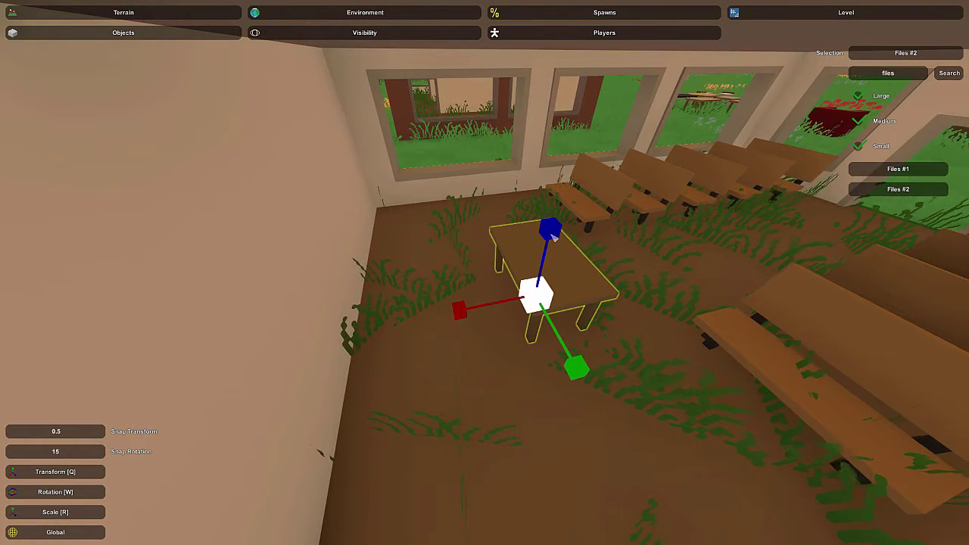
click(561, 289)
right_drag(560, 288, 484, 272)
key(d)
click(467, 237)
key(q)
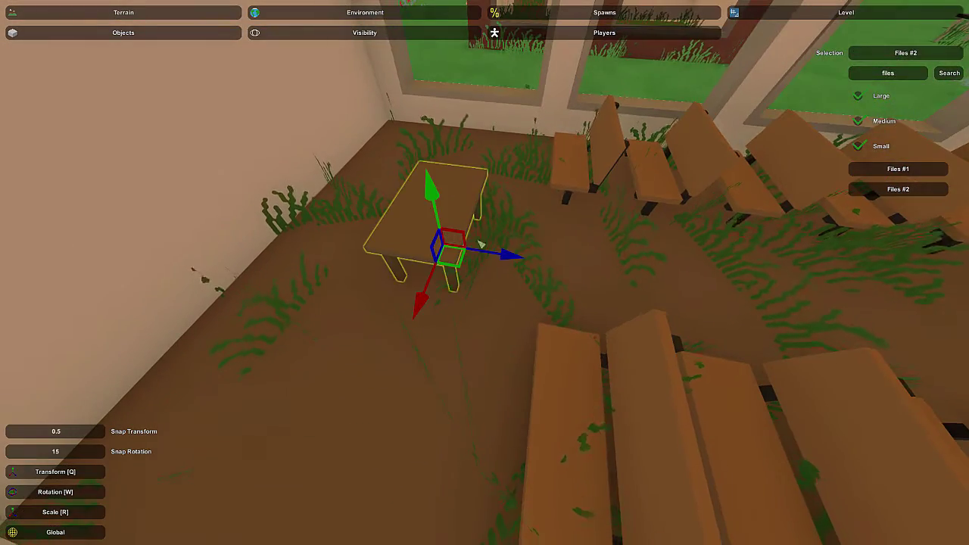
click(461, 212)
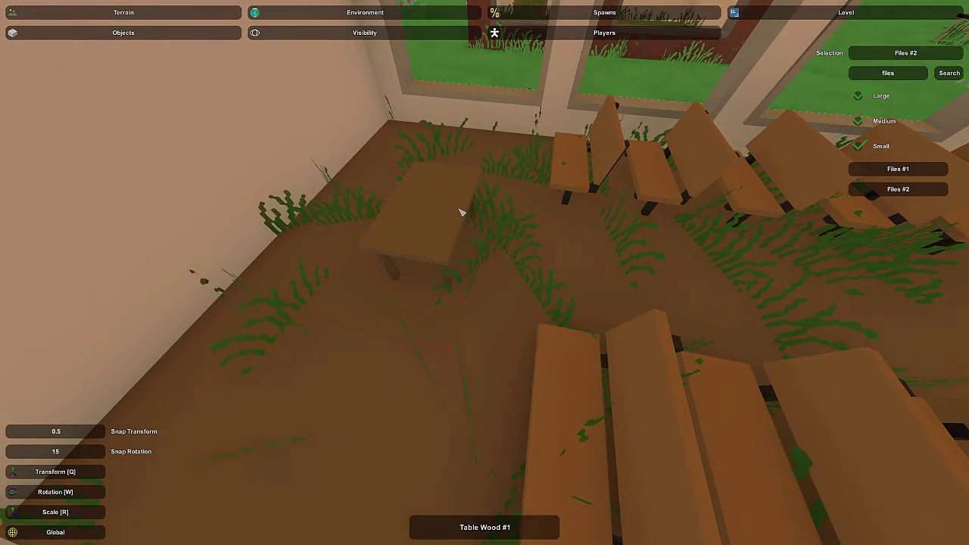
Select the cross standing near the loose furniture and place it against the front of the church steeple
key(a)
right_drag(461, 211, 545, 258)
right_drag(485, 272, 312, 310)
key(d)
key(w)
click(491, 268)
key(w)
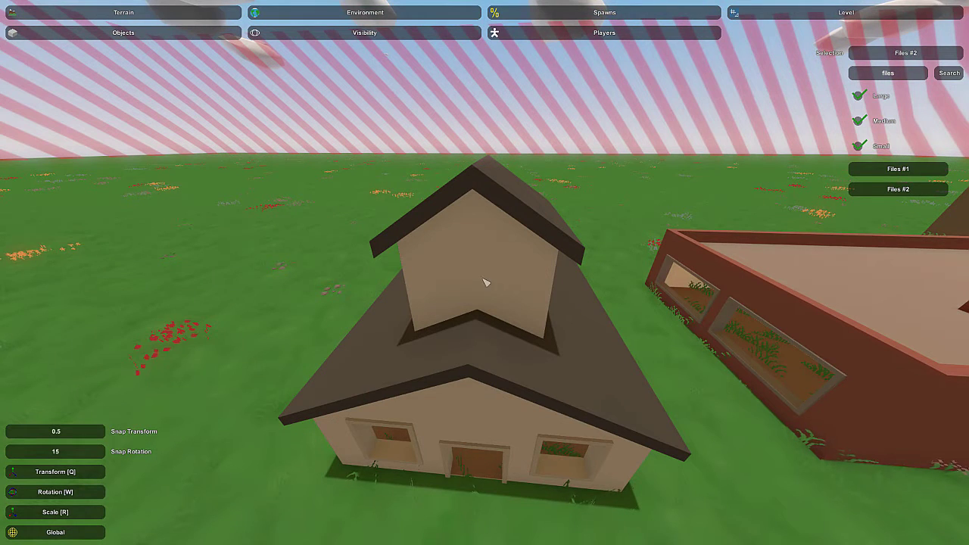
drag(477, 210, 475, 256)
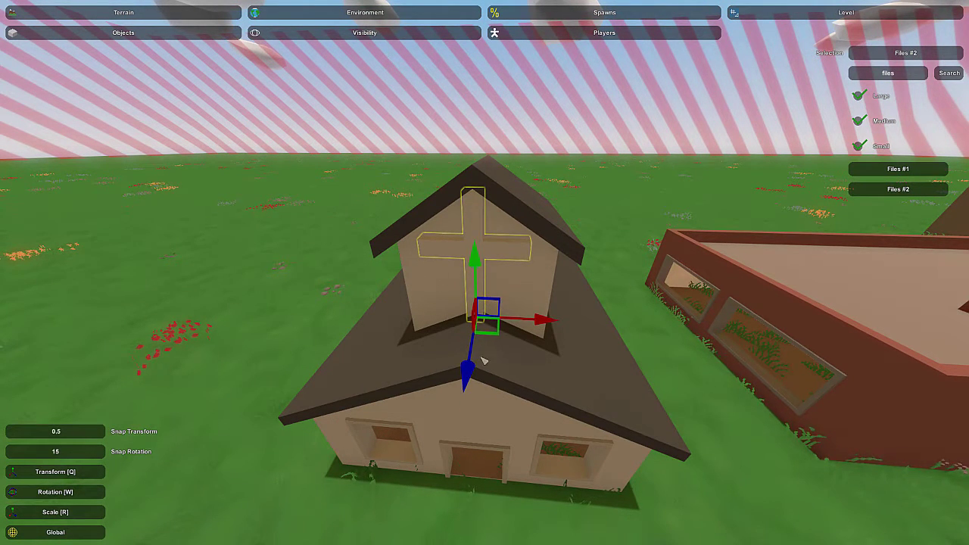
Raise the cross onto the peak of the steeple roof, align it with the ridge and deselect it
drag(468, 377, 470, 383)
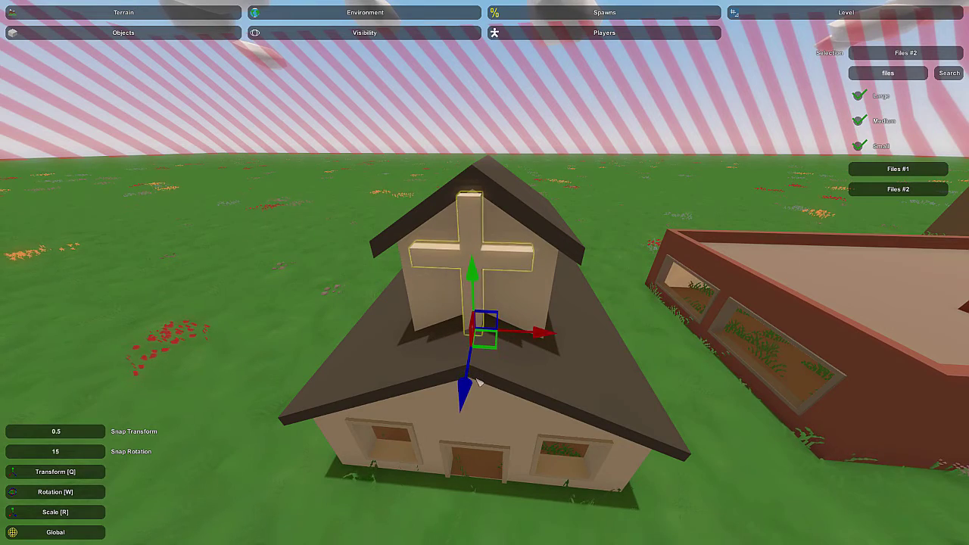
drag(481, 271, 481, 172)
key(d)
right_drag(481, 172, 258, 227)
right_drag(484, 272, 515, 227)
drag(511, 258, 577, 262)
click(522, 229)
Search the object list for "clock" and choose Clock #1
right_drag(522, 230, 621, 219)
key(a)
right_drag(485, 273, 644, 386)
key(Escape)
key(Escape)
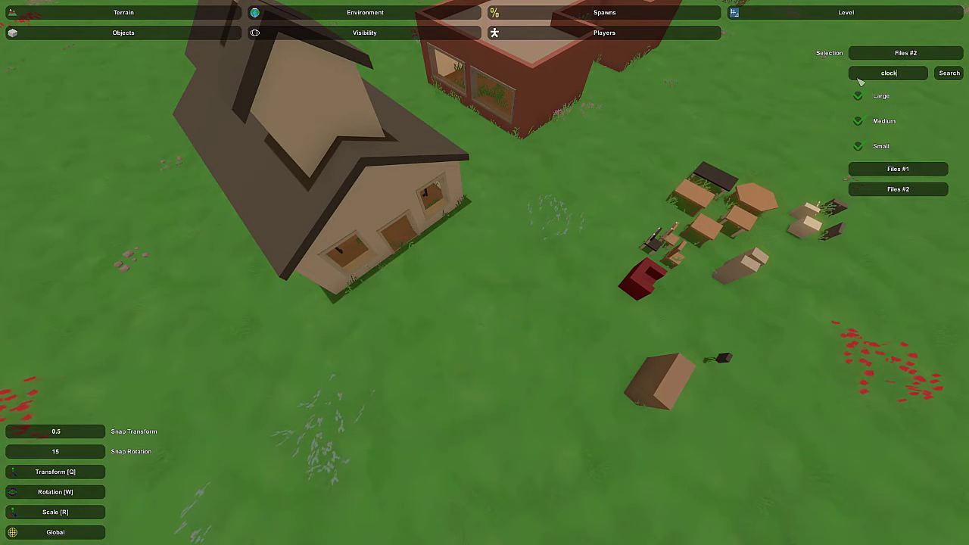
key(Return)
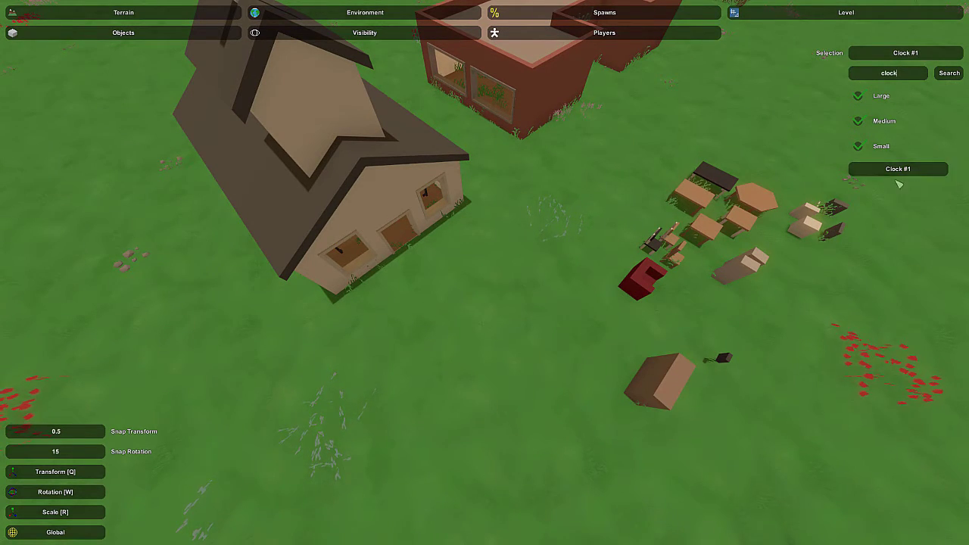
click(913, 170)
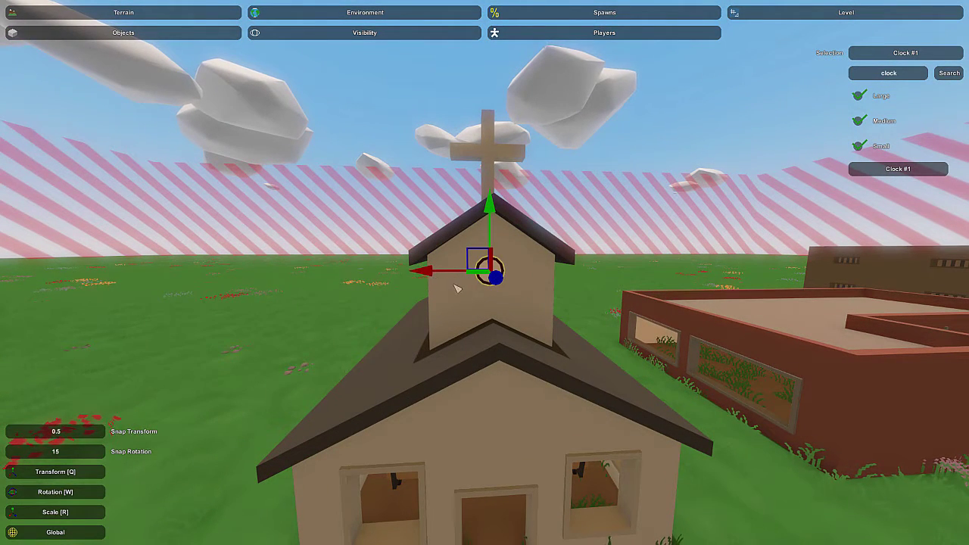
Finish positioning the clock in the middle of the steeple's front wall and deselect it
click(558, 280)
key(s)
key(d)
right_drag(612, 288, 643, 295)
key(a)
right_drag(484, 273, 477, 291)
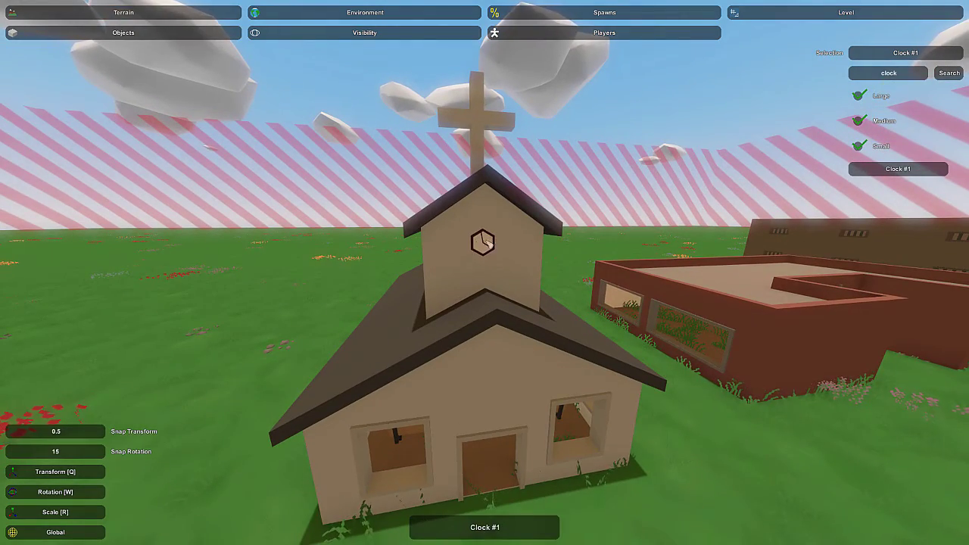
Search the object list for "grave" and choose Grave #1
right_drag(484, 249, 511, 319)
key(s)
key(w)
key(s)
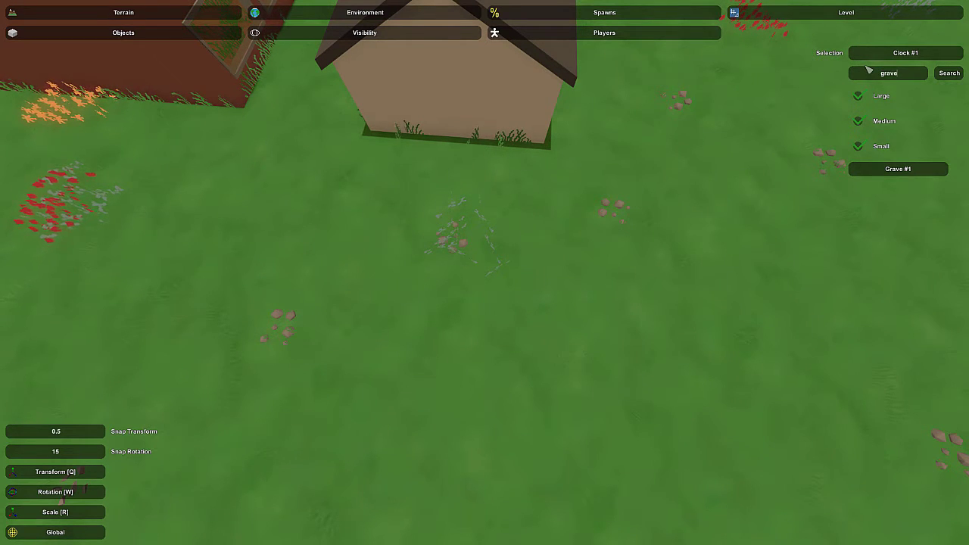
click(915, 173)
Place a gravestone on the grass behind the church and rotate it so its inscription faces away from the wall
key(e)
right_drag(563, 232, 504, 281)
key(a)
key(e)
key(w)
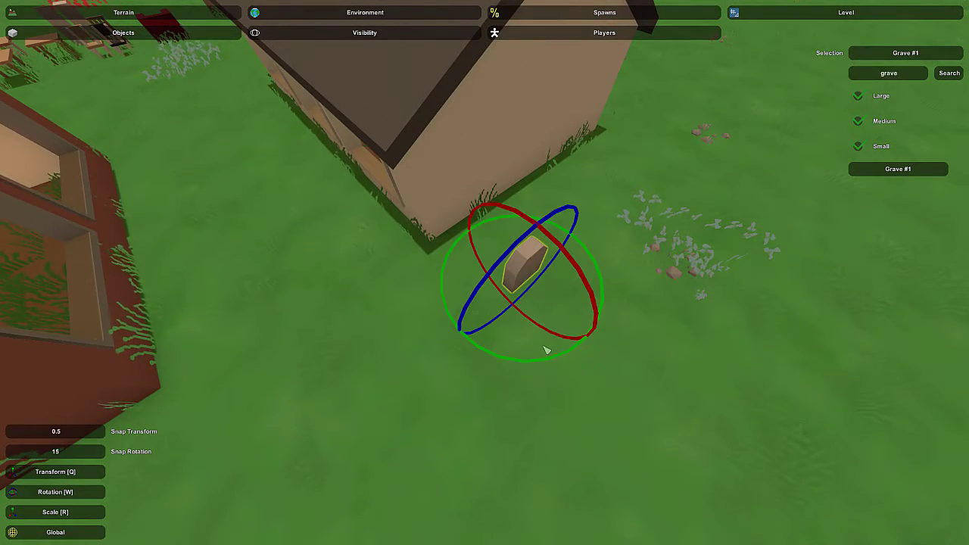
drag(543, 363, 450, 368)
right_drag(449, 376, 491, 279)
key(d)
key(q)
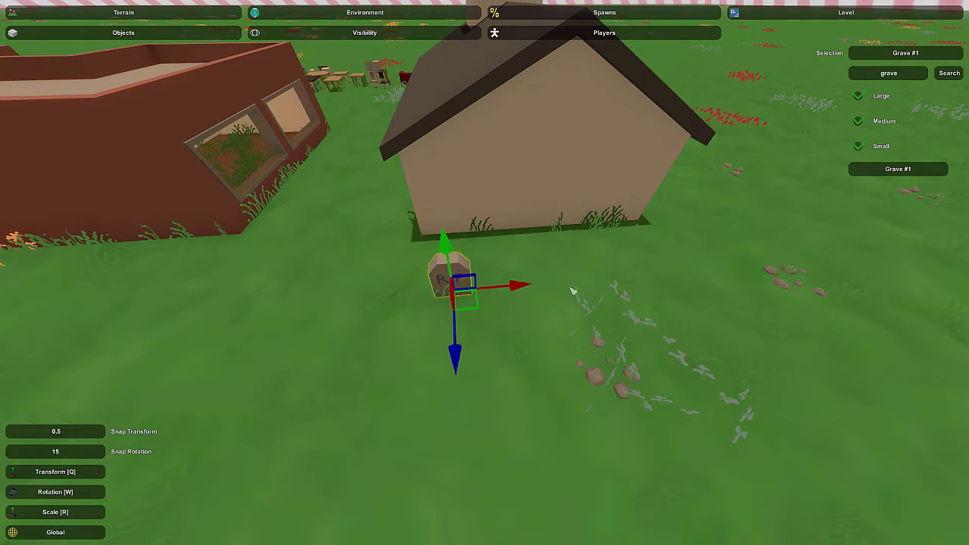
Add more gravestones beside the first to form a row of three behind the church, rotating them to varied angles
key(e)
key(w)
drag(533, 364, 477, 363)
key(d)
right_drag(477, 363, 454, 375)
key(e)
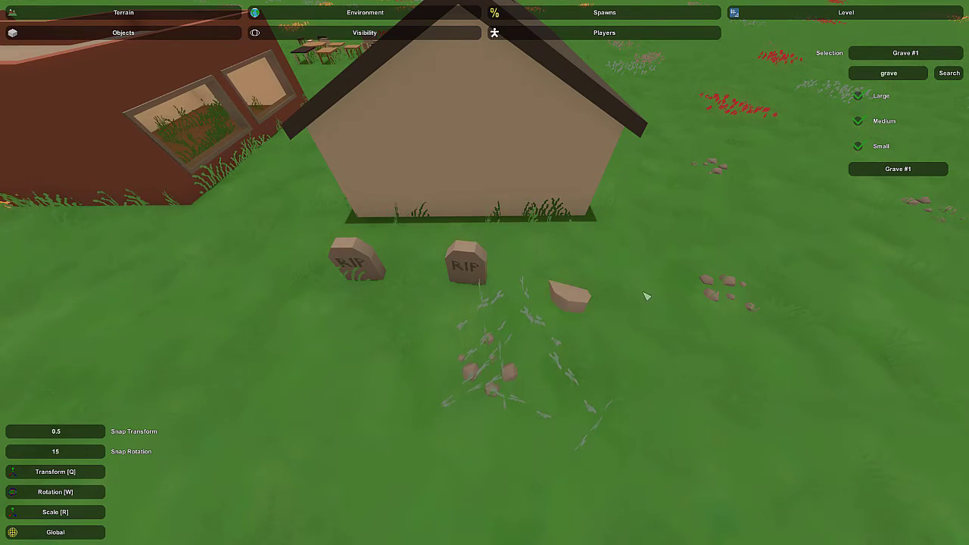
Look over the gravestones and the decorated church from several sides
right_drag(646, 296, 646, 271)
right_drag(484, 273, 446, 300)
key(d)
key(s)
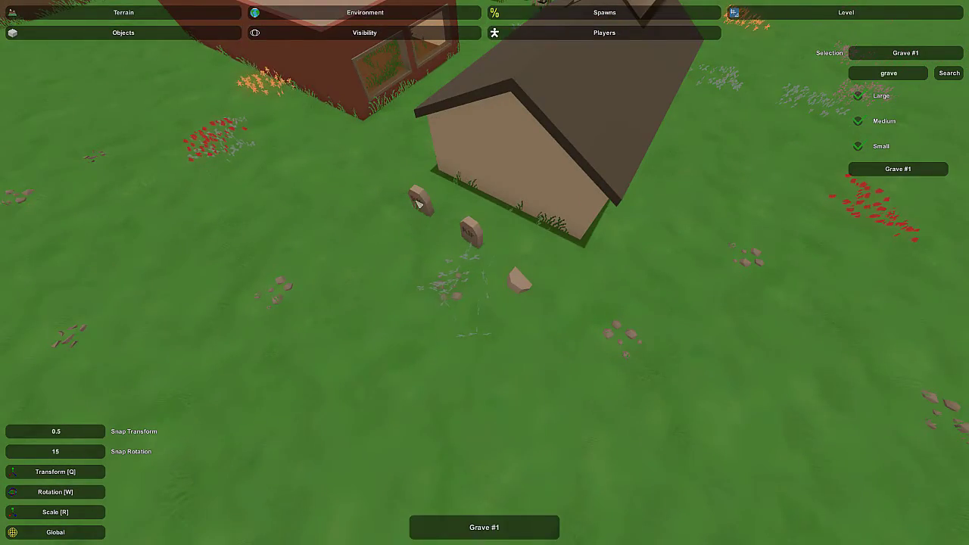
key(d)
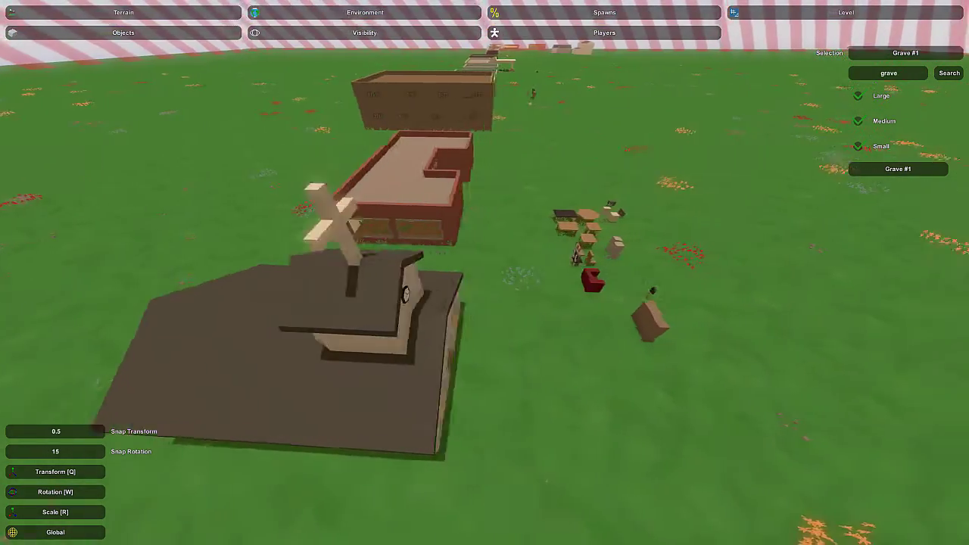
key(a)
key(d)
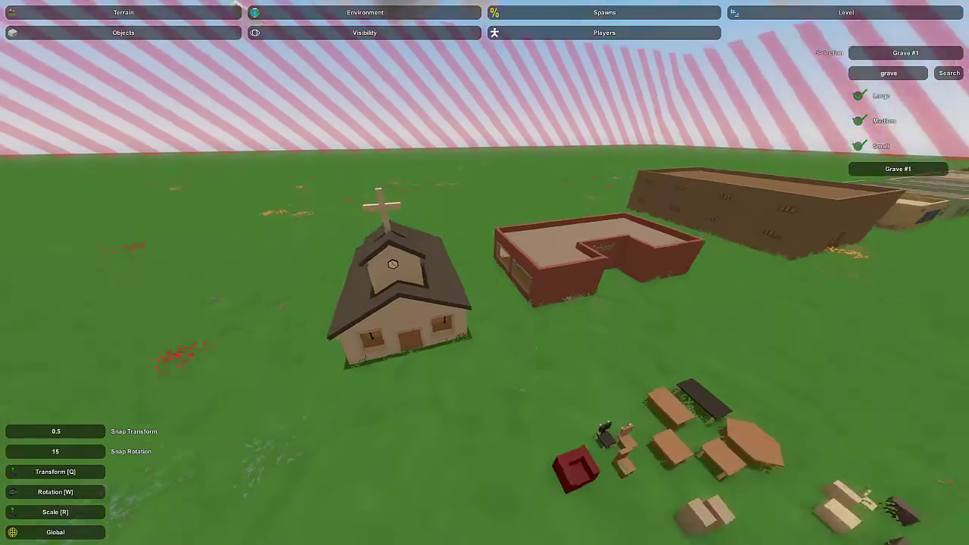
key(d)
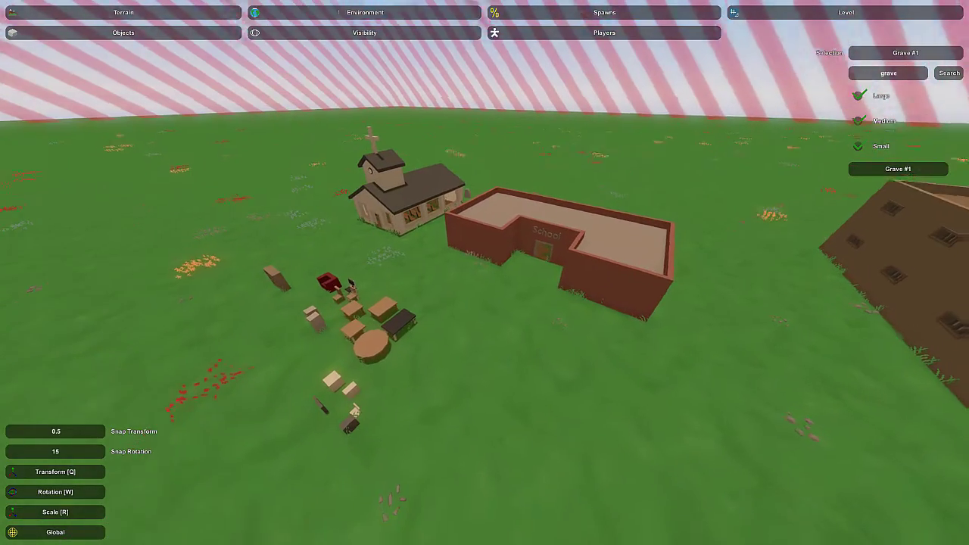
Approach the school building beside the church and inspect its empty rooms
key(w)
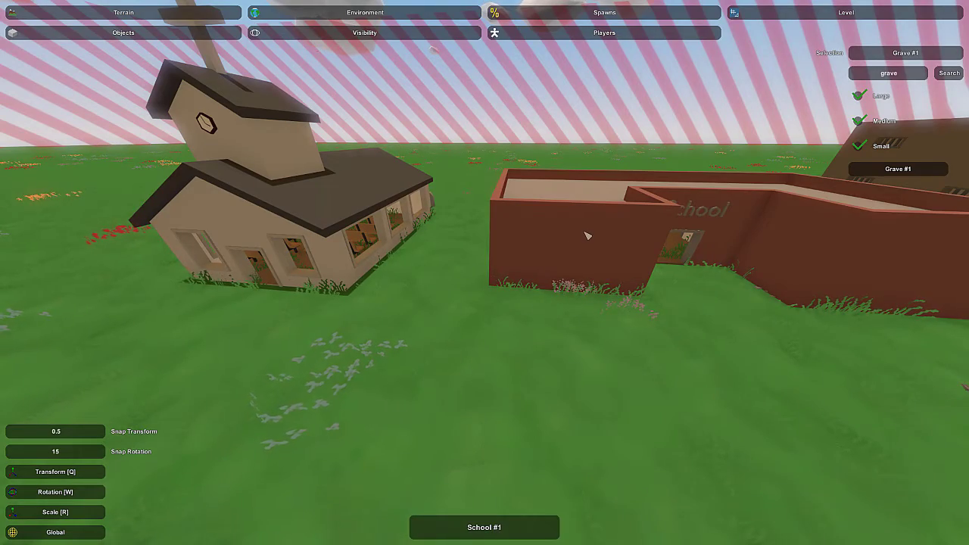
right_drag(585, 236, 832, 204)
key(w)
right_drag(484, 272, 389, 273)
key(w)
right_drag(643, 281, 818, 356)
key(w)
right_drag(484, 272, 537, 251)
key(w)
key(w)
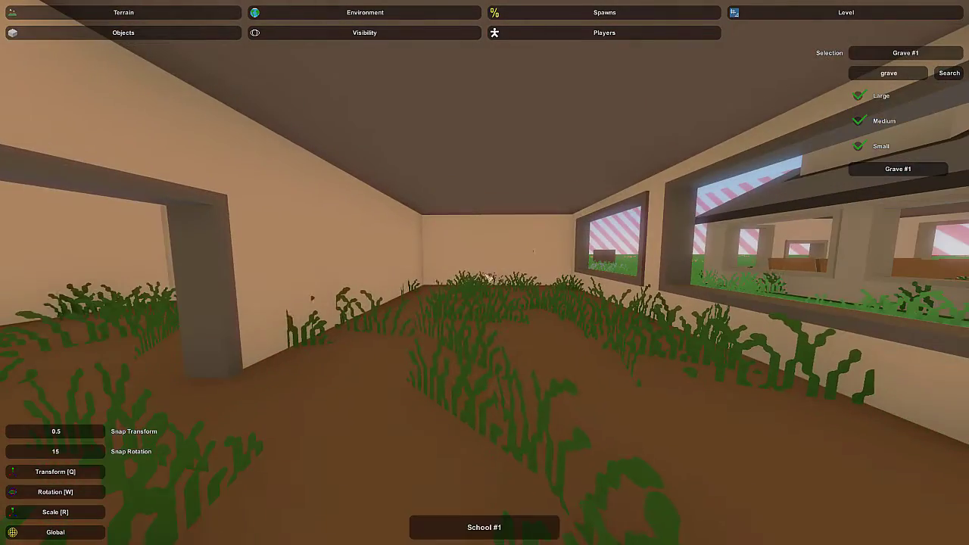
Copy a rectangular wooden table from the loose furniture outside and place it in the corner of the school's windowed room
key(d)
right_drag(498, 282, 382, 371)
key(w)
key(d)
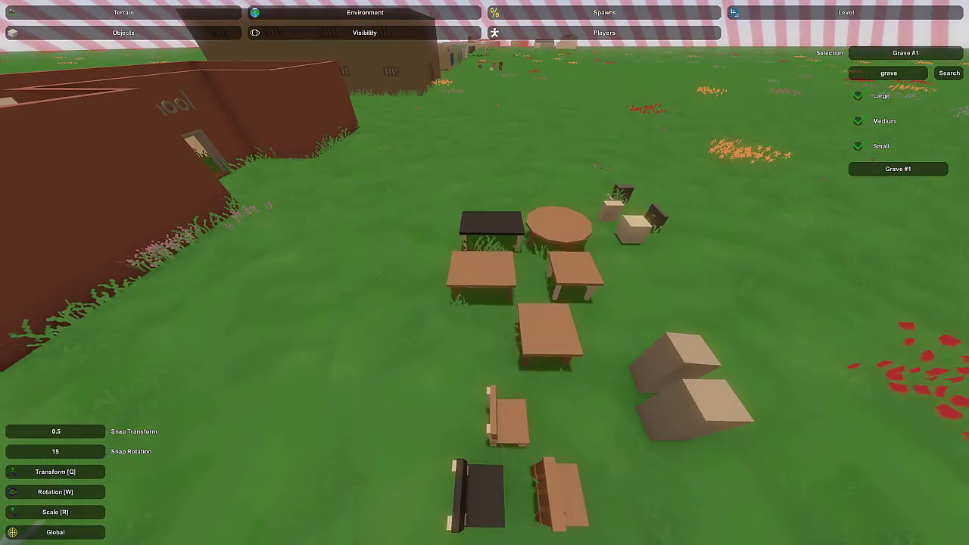
key(w)
right_drag(437, 342, 500, 348)
key(e)
key(a)
right_drag(482, 261, 598, 299)
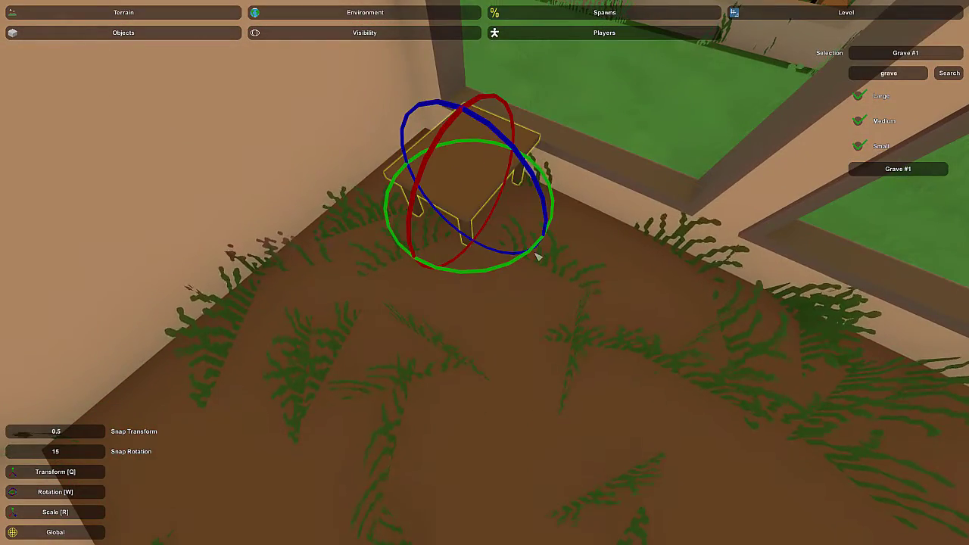
Rotate the table square with the classroom walls and position it in the corner by the window
right_drag(513, 244, 491, 277)
key(d)
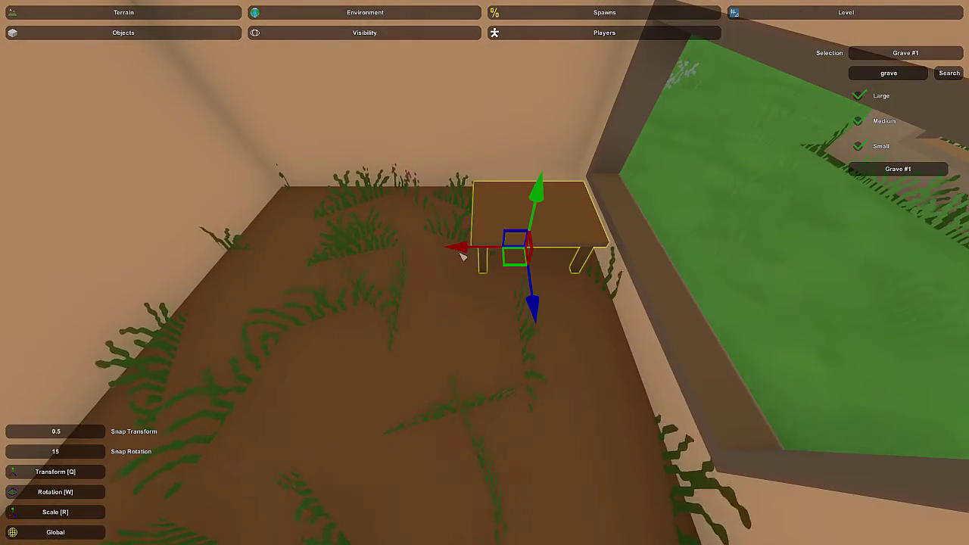
key(s)
right_drag(532, 347, 530, 299)
key(a)
key(d)
right_drag(484, 273, 476, 269)
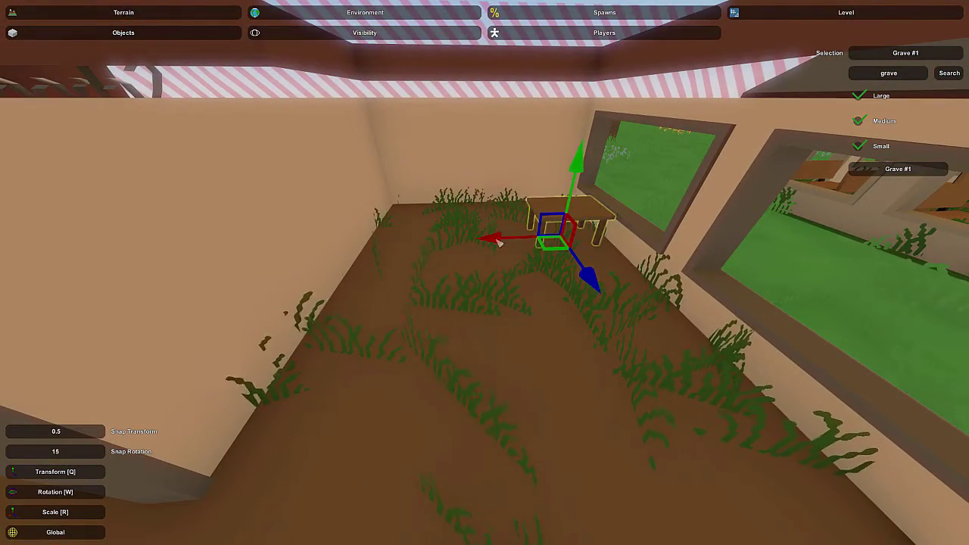
Add a matching table on the opposite side of the classroom and select both tables together
key(a)
right_drag(351, 267, 340, 287)
key(w)
key(d)
mouse_move(484, 272)
right_down()
mouse_move(576, 276)
mouse_move(485, 272)
mouse_move(528, 240)
mouse_move(492, 261)
mouse_move(497, 274)
right_up()
key(a)
key(d)
key(a)
key(d)
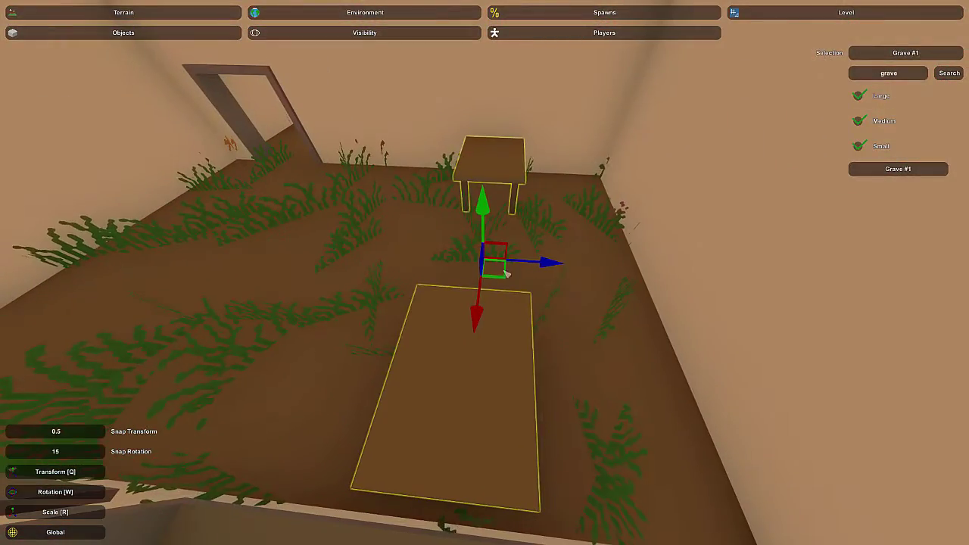
Duplicate the pair of tables toward the doorway side as a second row and adjust the spacing between the rows
drag(559, 268, 378, 273)
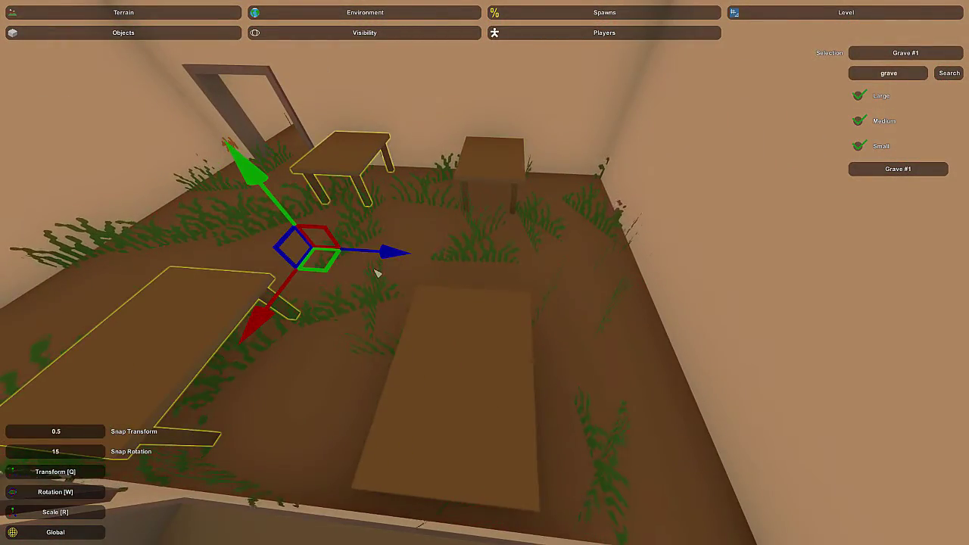
right_drag(378, 273, 384, 278)
key(a)
key(a)
right_drag(487, 260, 488, 257)
key(d)
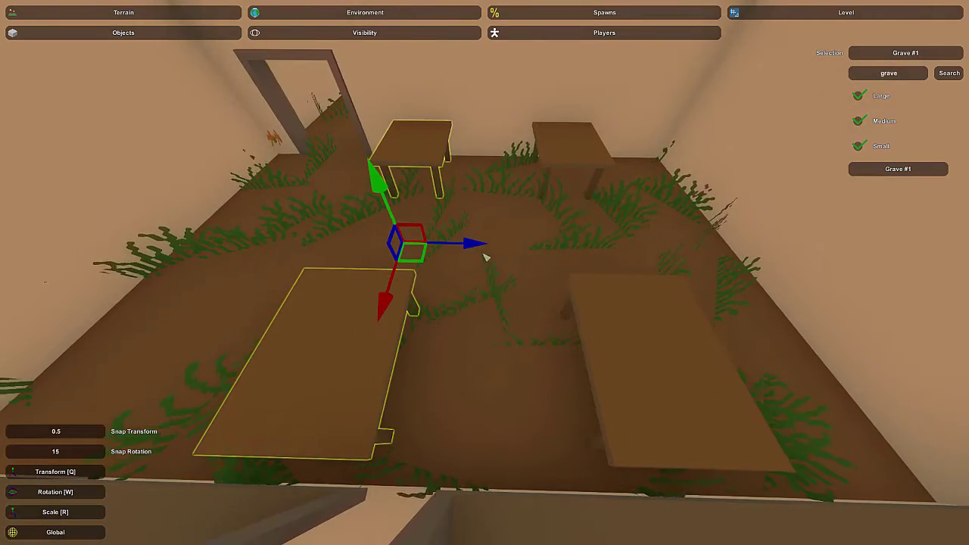
drag(476, 244, 523, 278)
Duplicate the second row's window-side table as a third table along the window wall, adjust its spacing and deselect it
key(a)
right_drag(510, 412, 489, 278)
key(d)
key(w)
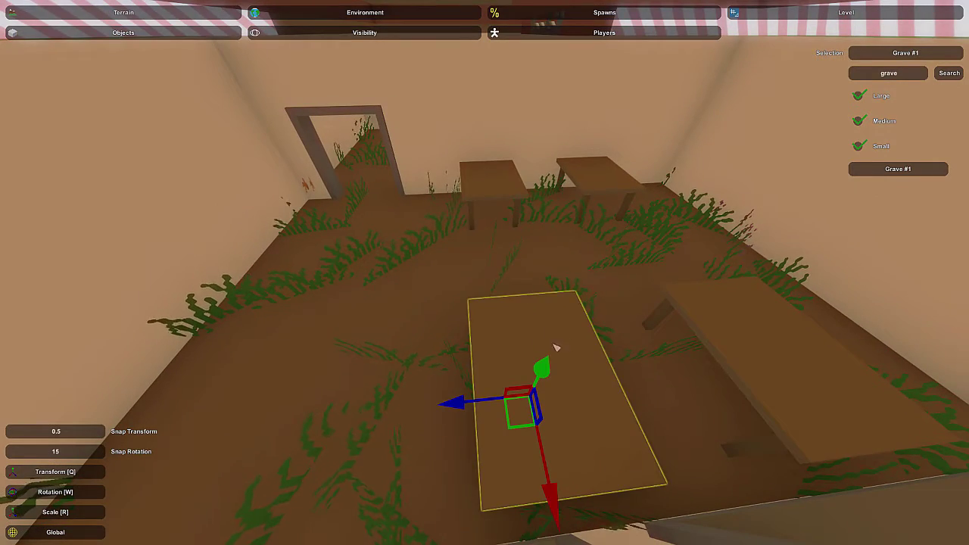
drag(458, 409, 276, 448)
right_drag(276, 448, 489, 278)
key(a)
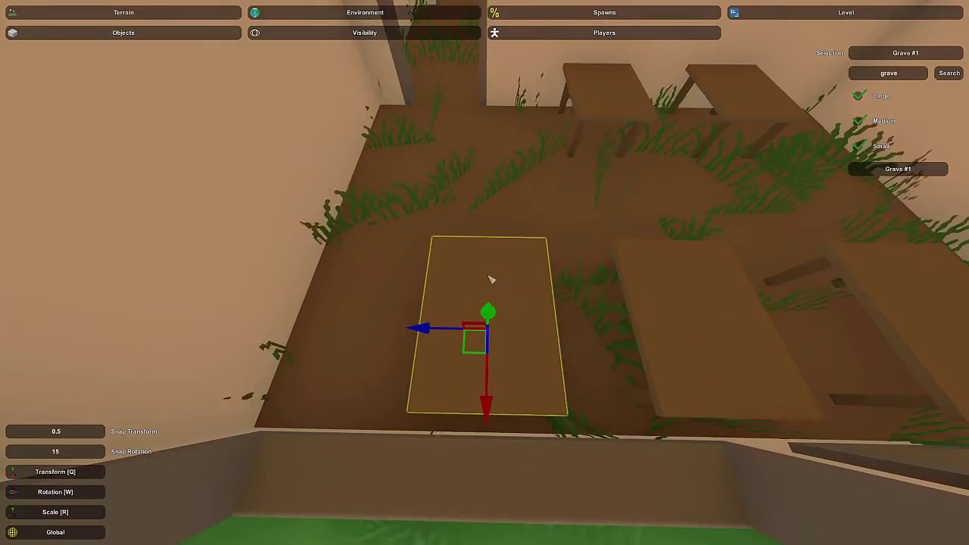
drag(430, 330, 400, 338)
click(404, 281)
Search the object list for "board" and choose Board #1
right_drag(405, 281, 488, 278)
key(s)
key(w)
key(s)
key(w)
key(d)
right_drag(497, 234, 488, 278)
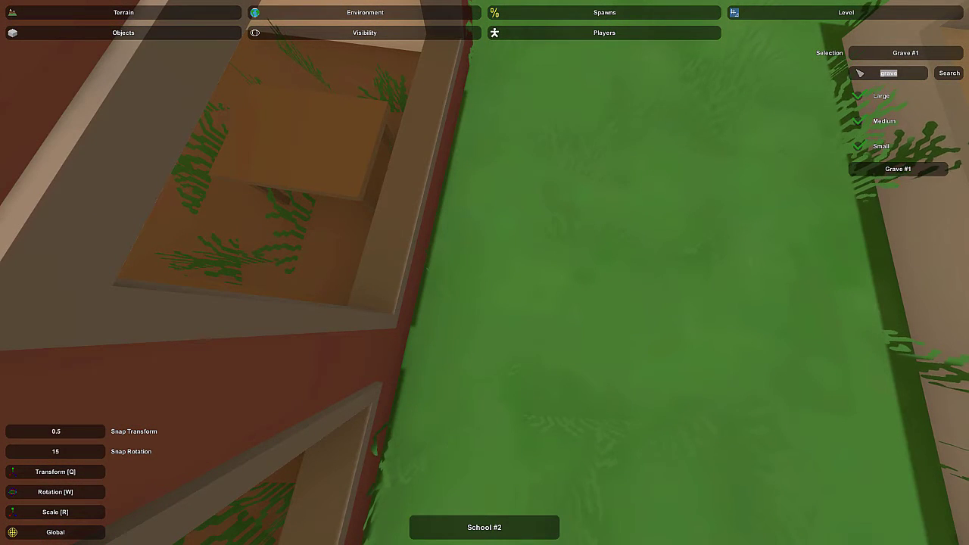
text(d)
key(Return)
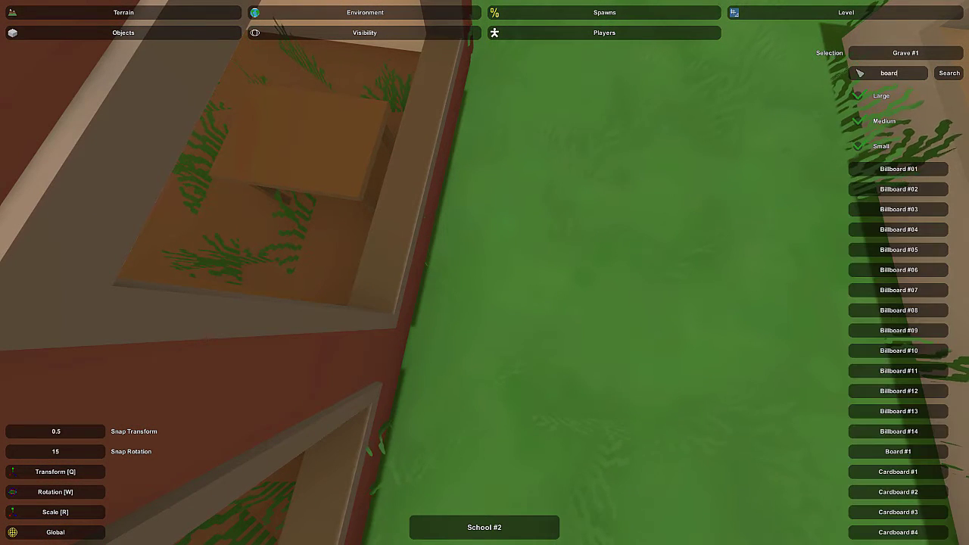
Place the board on the classroom's end wall, rotate its writing surface toward the tables and deselect it
key(a)
right_drag(678, 372, 489, 282)
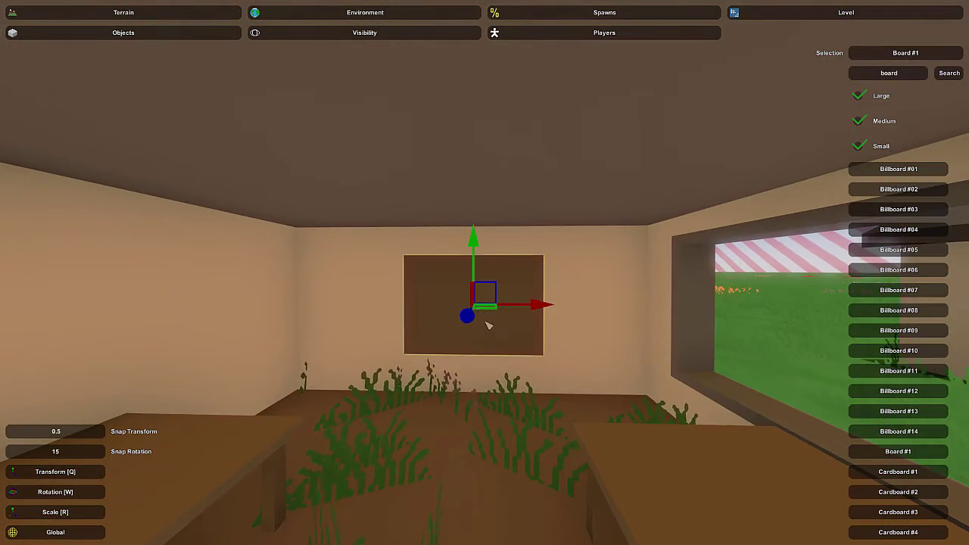
drag(473, 329, 404, 345)
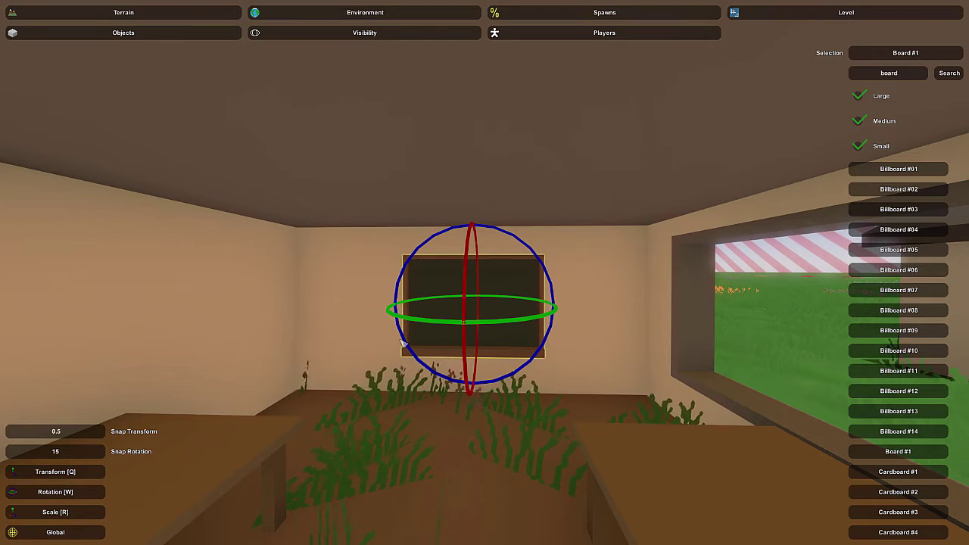
click(560, 312)
right_drag(560, 312, 489, 275)
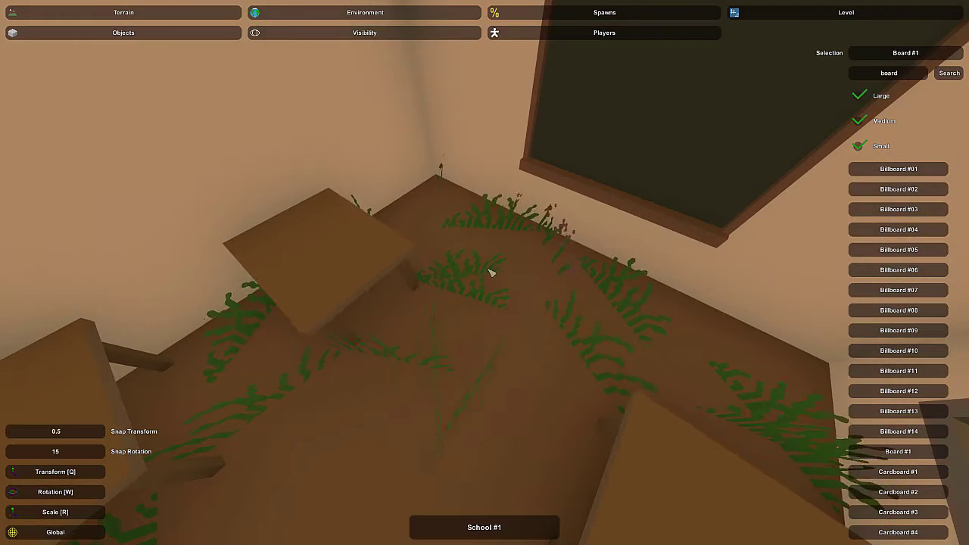
Copy a wooden chair and place one behind each of the two tables on the doorway side of the classroom
key(s)
right_drag(418, 220, 485, 272)
key(w)
click(470, 266)
key(w)
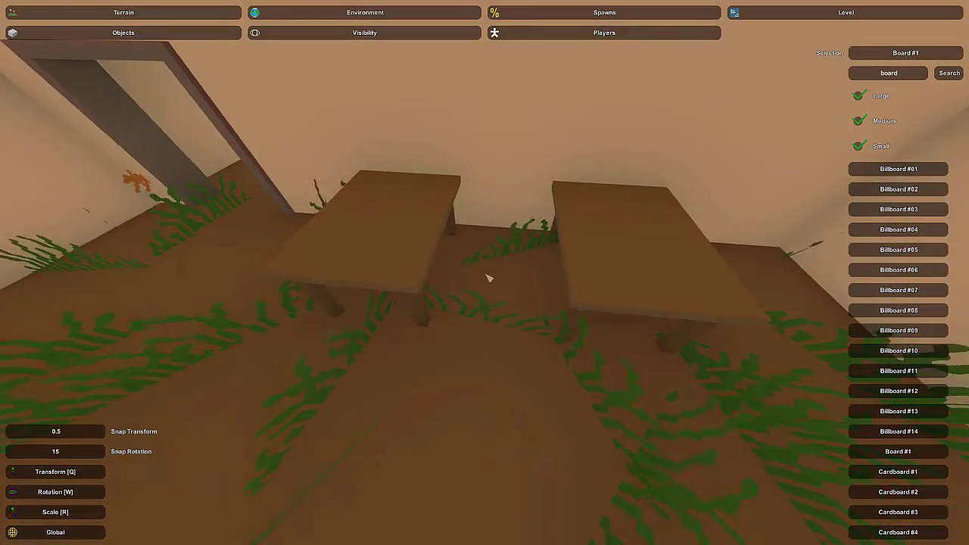
right_drag(485, 317, 485, 273)
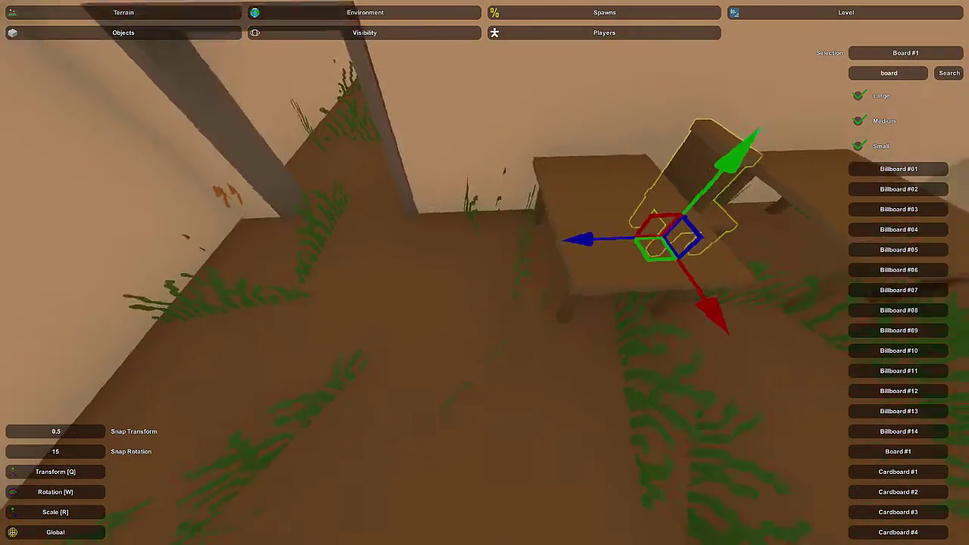
key(ctrl+v)
key(e)
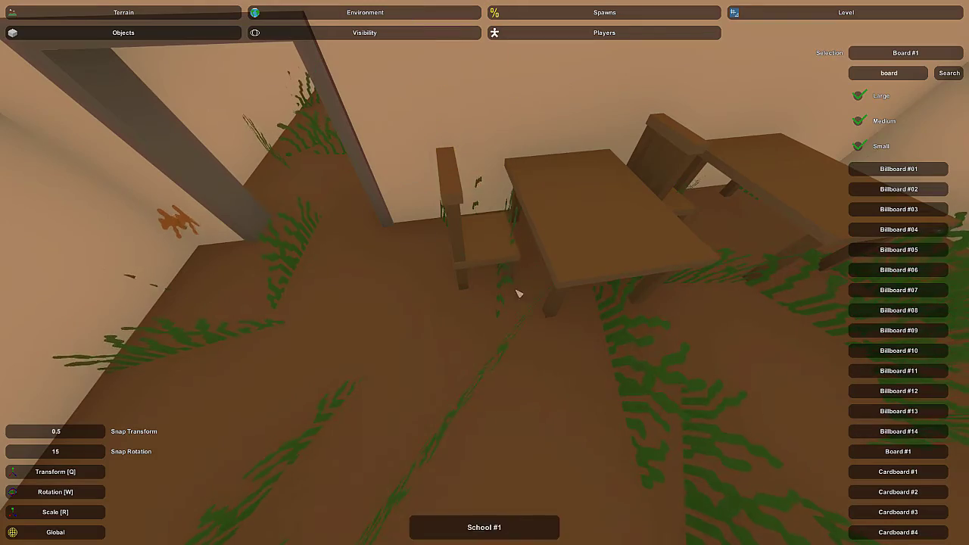
Paste chairs behind the window-side tables and rotate them to face the blackboard at slightly different angles
right_drag(523, 340, 484, 272)
right_drag(497, 335, 484, 273)
key(ctrl+v)
key(e)
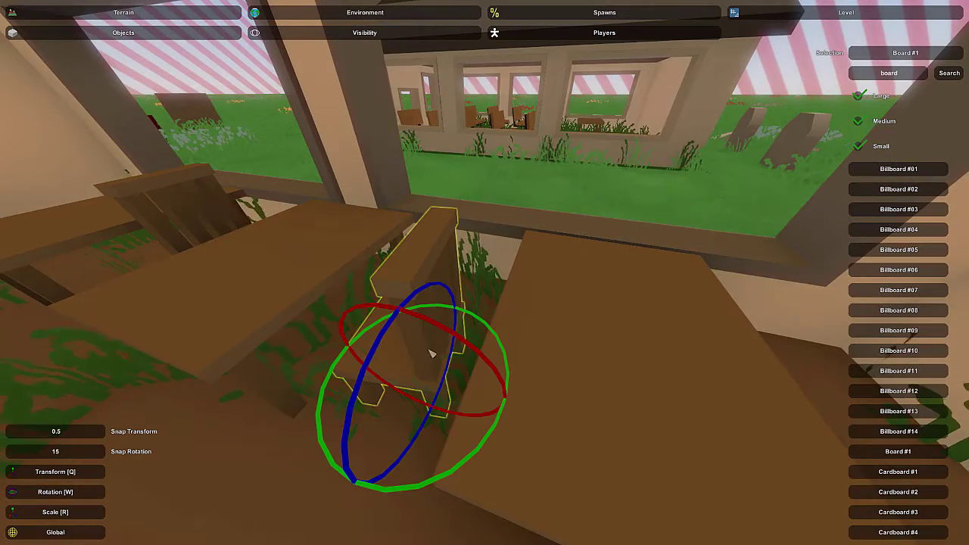
drag(448, 486, 428, 489)
key(s)
right_drag(429, 489, 484, 272)
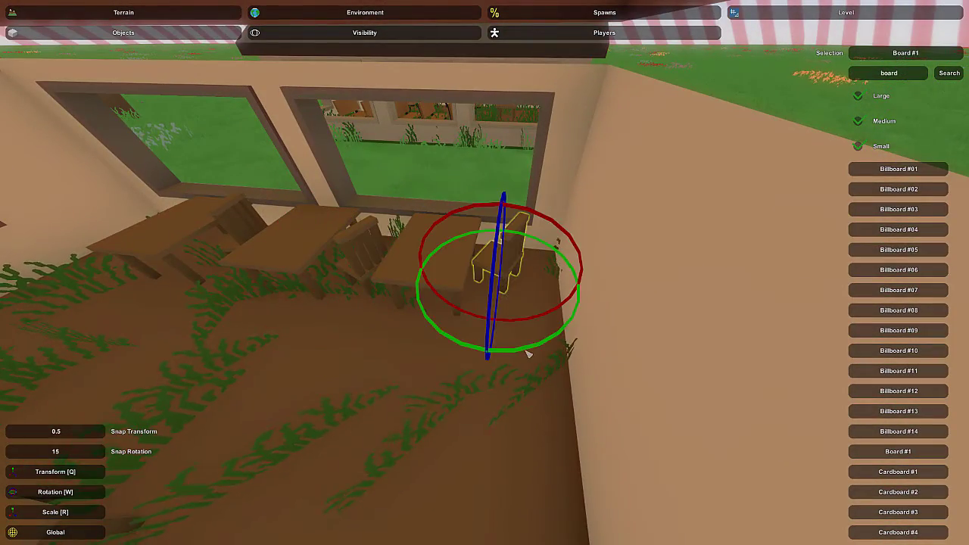
key(s)
Examine the arrangement of tables and chairs in the classroom from several angles
right_drag(497, 260, 485, 272)
key(w)
key(s)
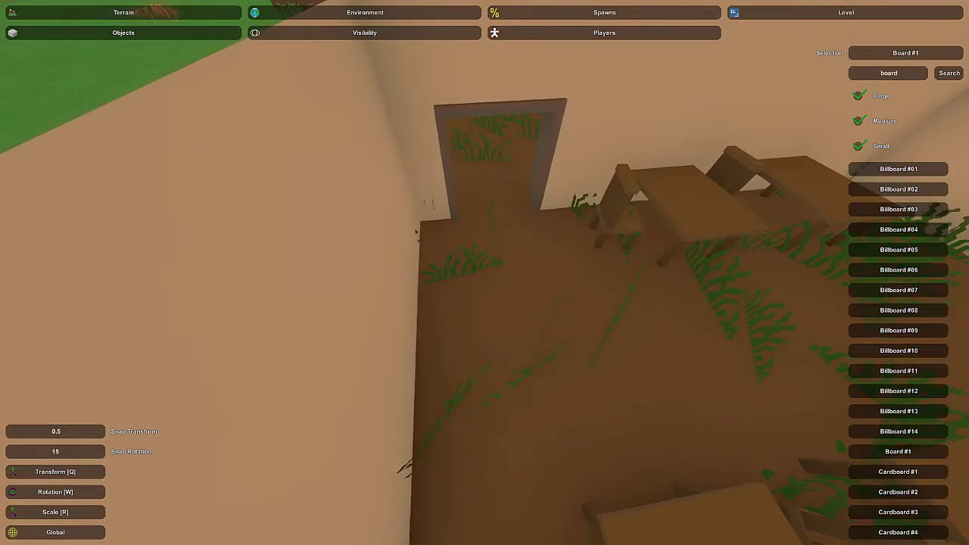
right_drag(566, 301, 485, 273)
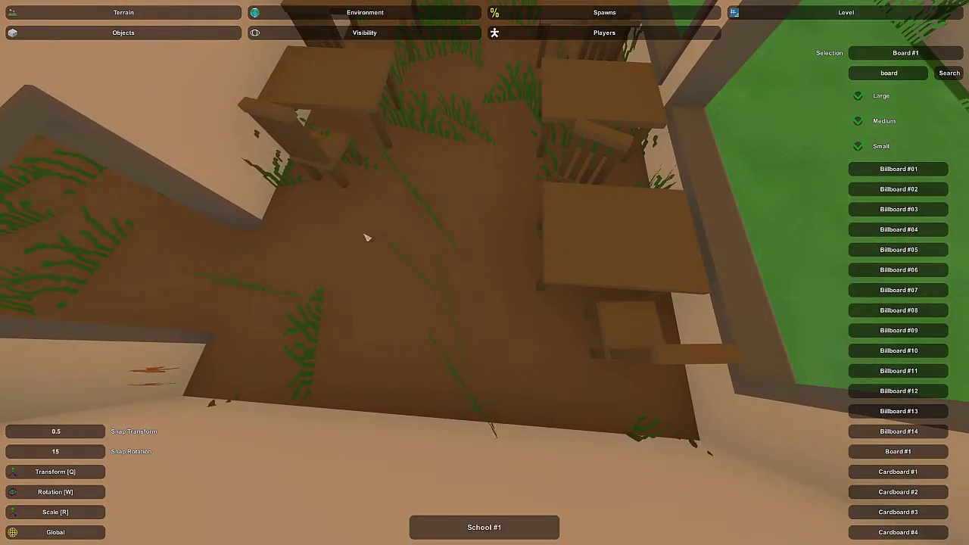
right_drag(257, 243, 485, 273)
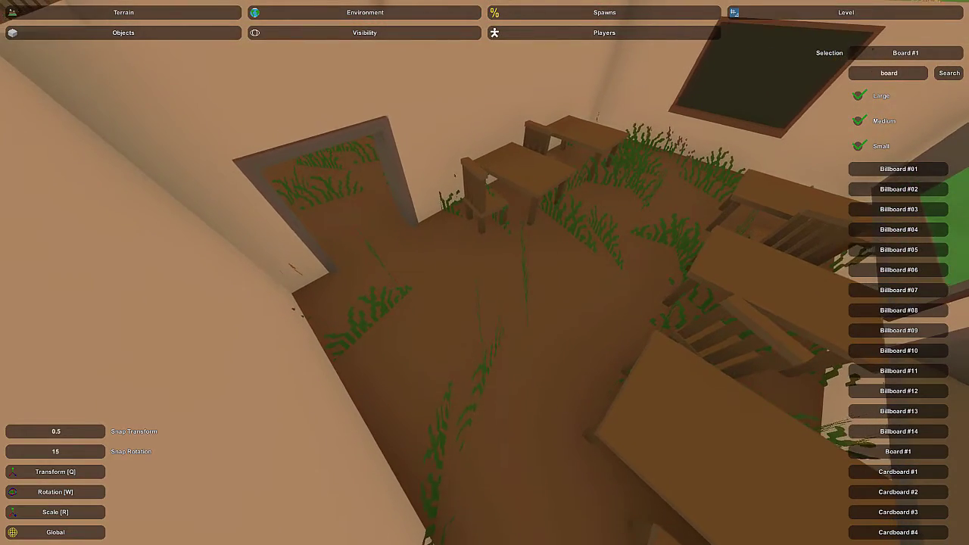
right_drag(485, 273, 485, 272)
key(s)
key(w)
right_drag(534, 324, 485, 273)
Place a small square table in the classroom corner between the blackboard wall and the window, then deselect it
key(w)
key(w)
key(a)
key(w)
key(e)
key(q)
key(a)
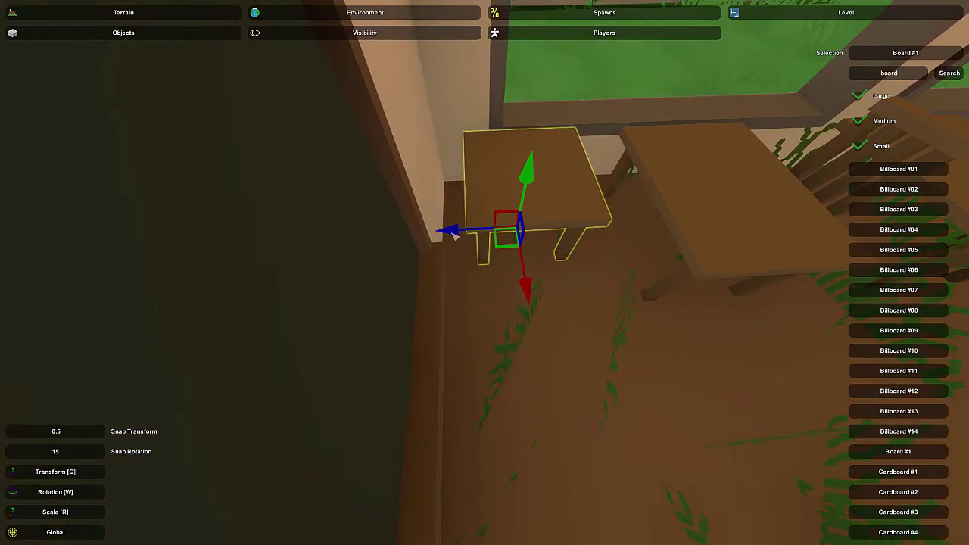
key(d)
right_drag(434, 240, 485, 273)
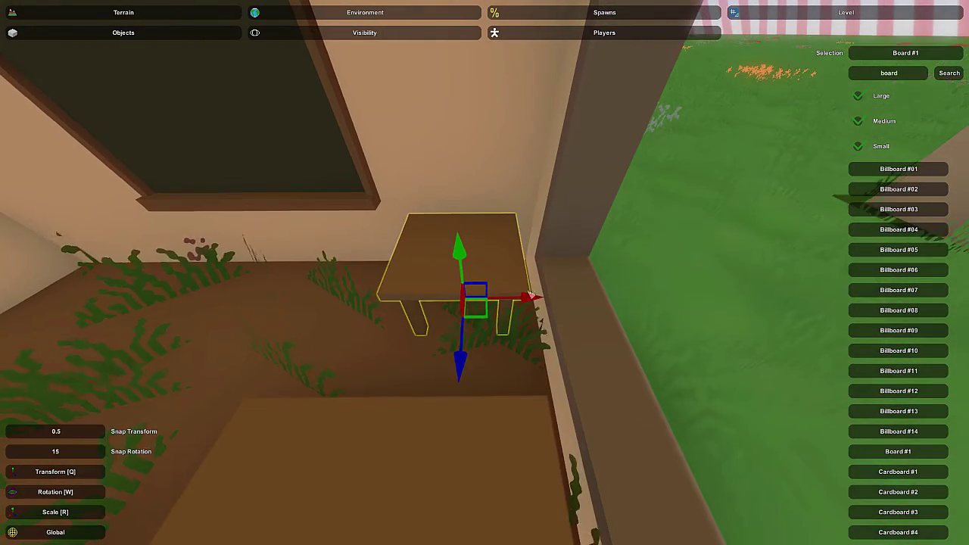
click(658, 216)
Copy the black book from the field onto the small corner table and search the object list for "book"
key(d)
right_drag(659, 216, 484, 273)
right_drag(900, 78, 485, 272)
key(w)
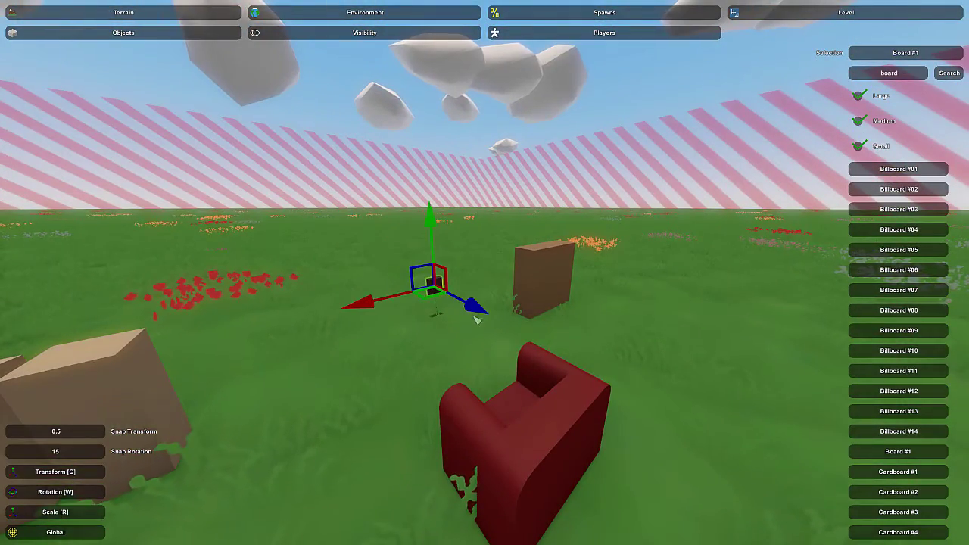
right_drag(473, 338, 485, 273)
key(w)
key(e)
key(w)
key(e)
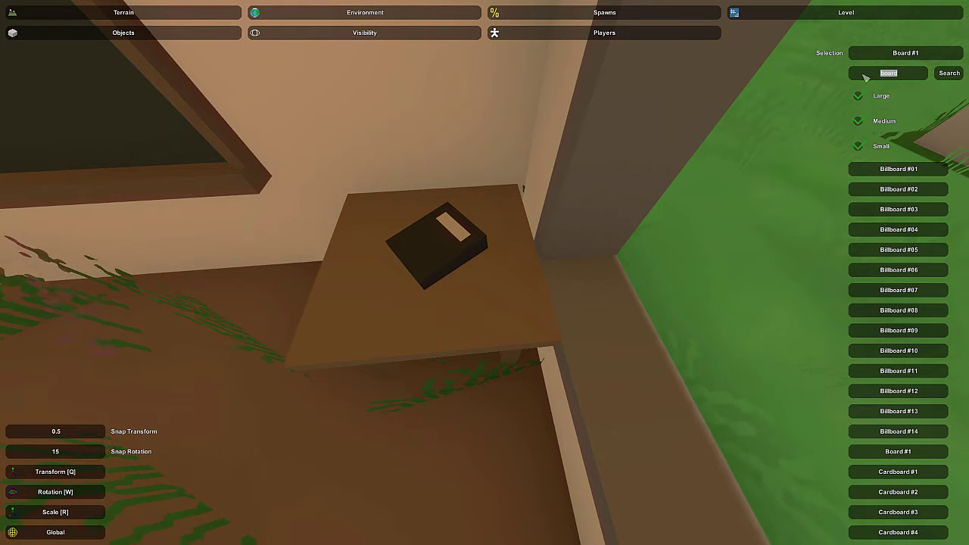
text(k)
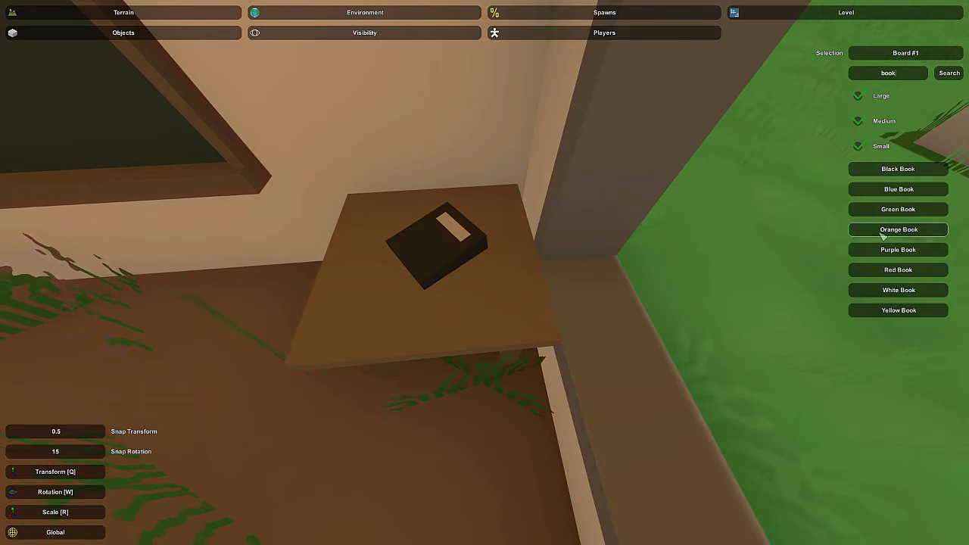
Copy the wooden bookshelf from the field and paste it into the classroom near the doorway
right_drag(810, 252, 494, 273)
right_drag(712, 182, 326, 205)
right_drag(485, 272, 492, 348)
right_drag(547, 268, 681, 246)
right_drag(471, 280, 689, 280)
right_drag(567, 282, 613, 257)
key(w)
key(w)
right_drag(484, 273, 492, 344)
right_drag(413, 257, 545, 303)
key(w)
key(w)
right_drag(485, 273, 409, 310)
key(e)
key(a)
right_drag(489, 281, 659, 280)
key(a)
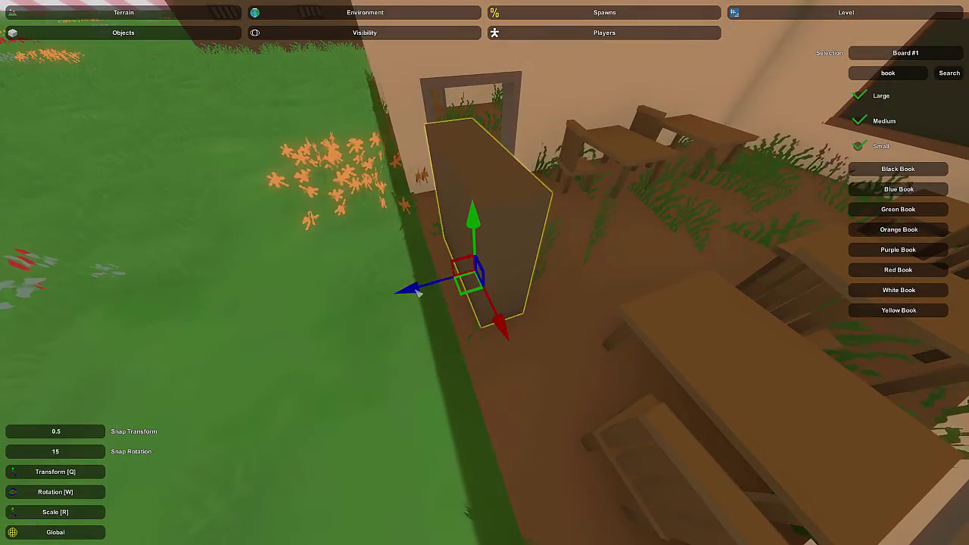
Move the bookshelf against the wall opposite the blackboard and paste a second one beside it
drag(418, 294, 397, 300)
key(d)
right_drag(396, 300, 208, 259)
key(ctrl+v)
drag(521, 295, 639, 295)
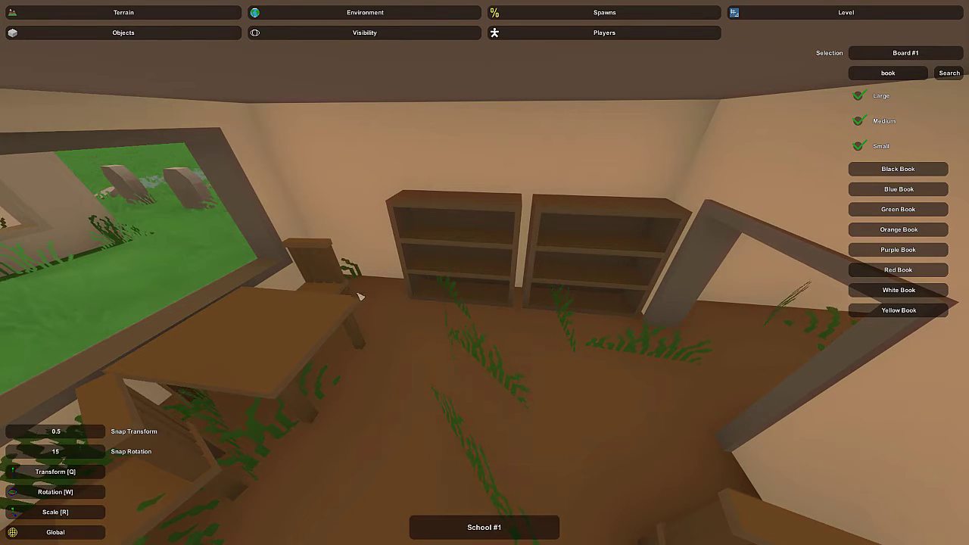
Examine the bookshelves and the rest of the furnished classroom from several angles, ending outside near the church
right_drag(330, 295, 303, 269)
key(s)
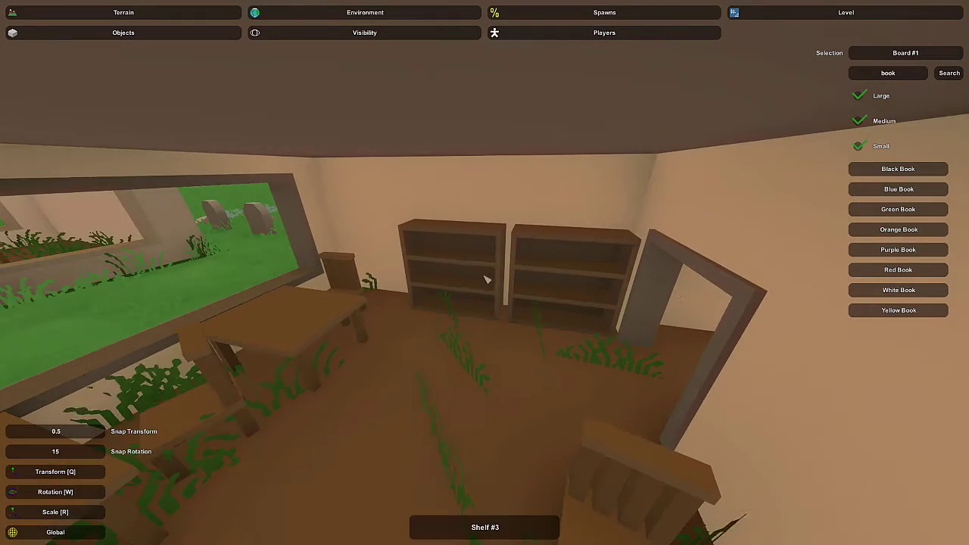
right_drag(484, 272, 442, 268)
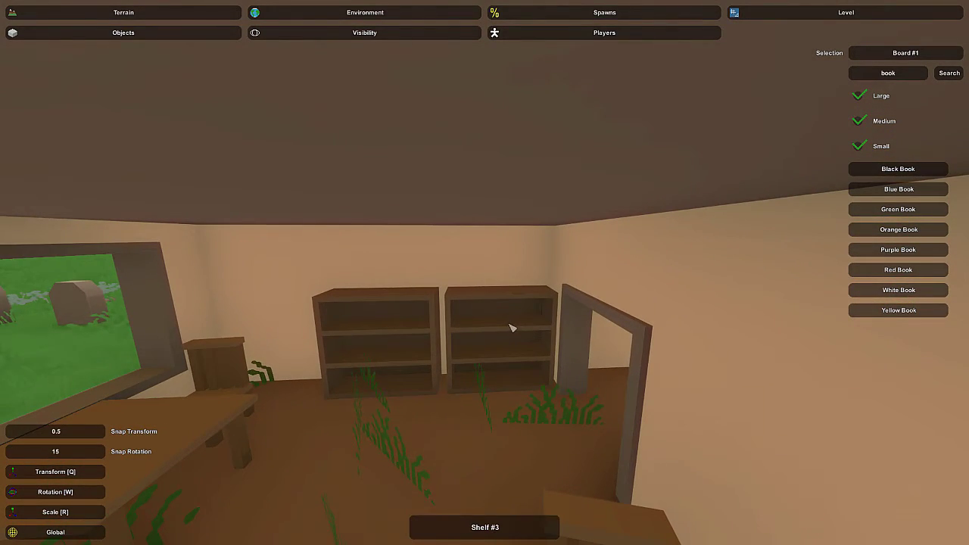
right_drag(501, 342, 500, 377)
right_drag(503, 278, 486, 276)
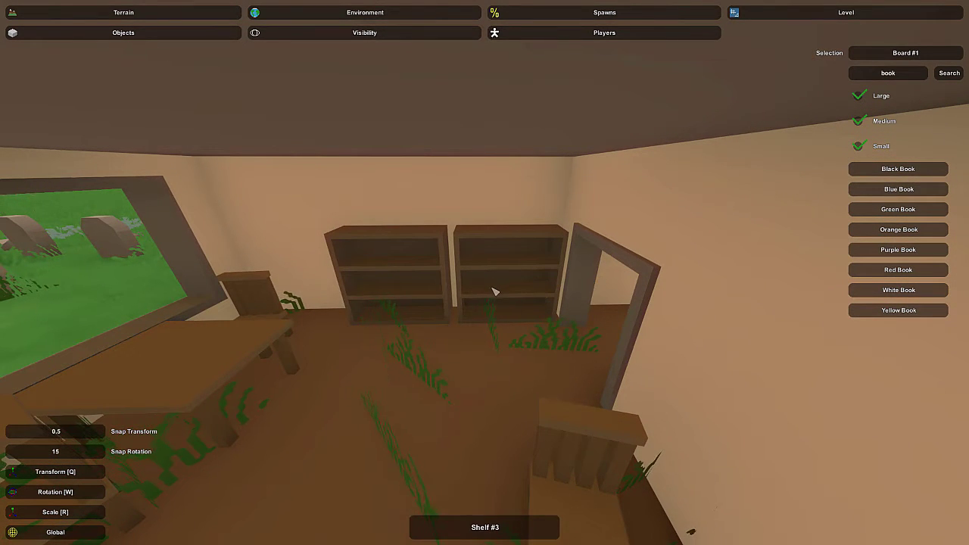
right_drag(467, 288, 378, 288)
key(w)
right_drag(484, 273, 579, 286)
key(q)
key(e)
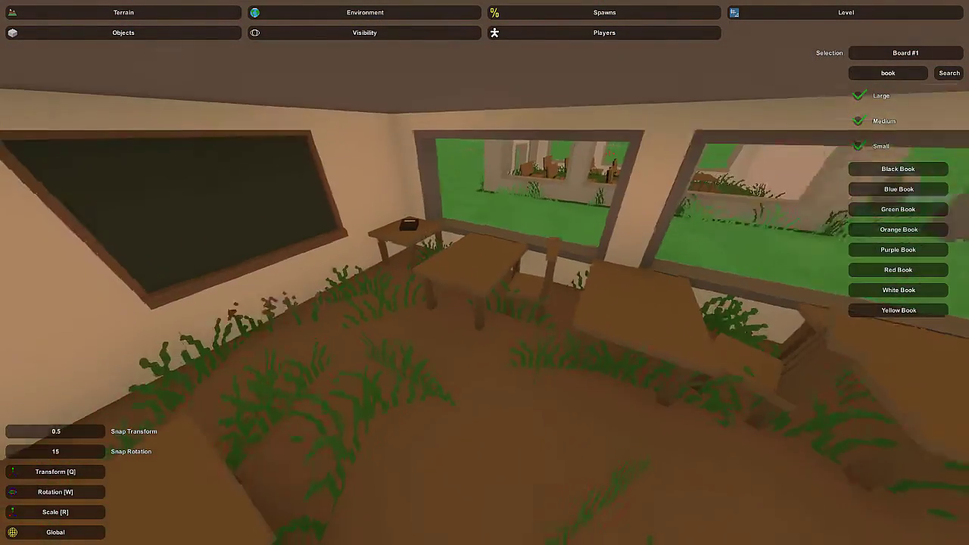
key(s)
key(w)
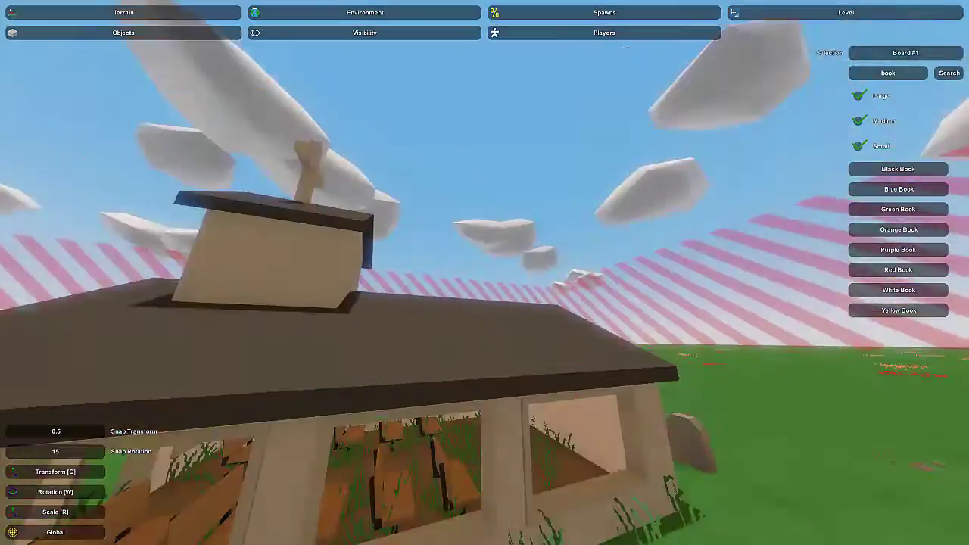